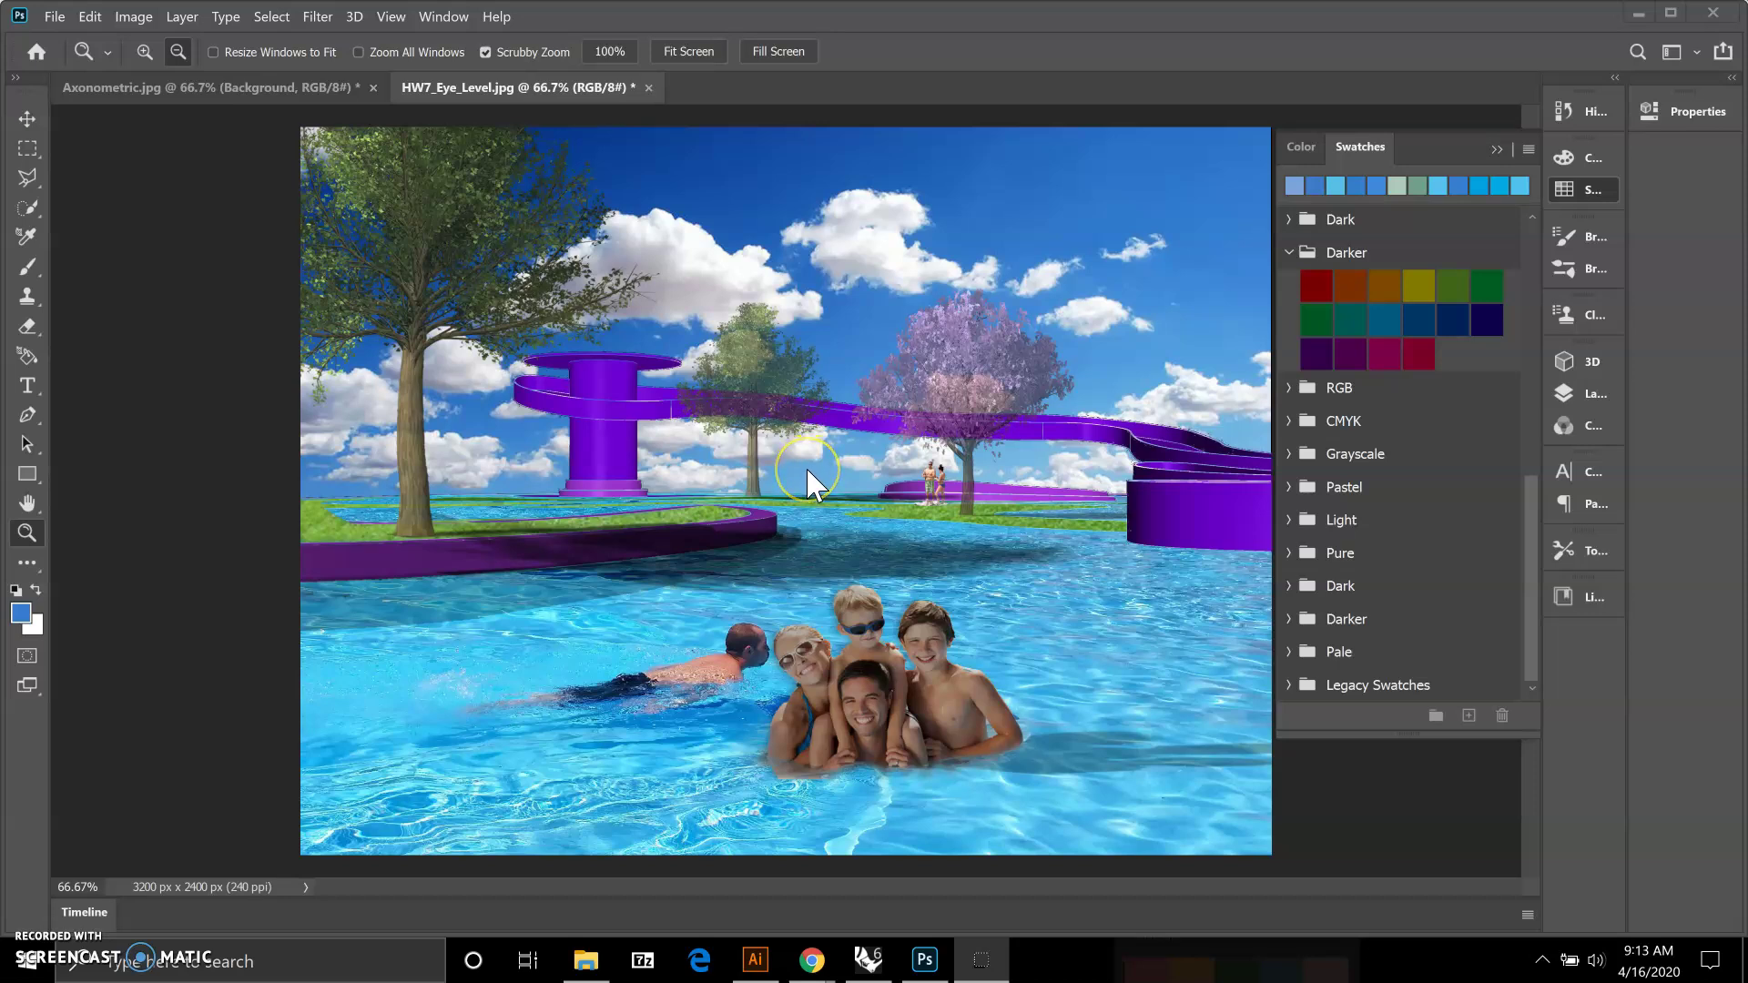
View the Axonometric.jpg diagram, and return to the HW7_Eye_Level.jpg image.
click(818, 464)
click(449, 15)
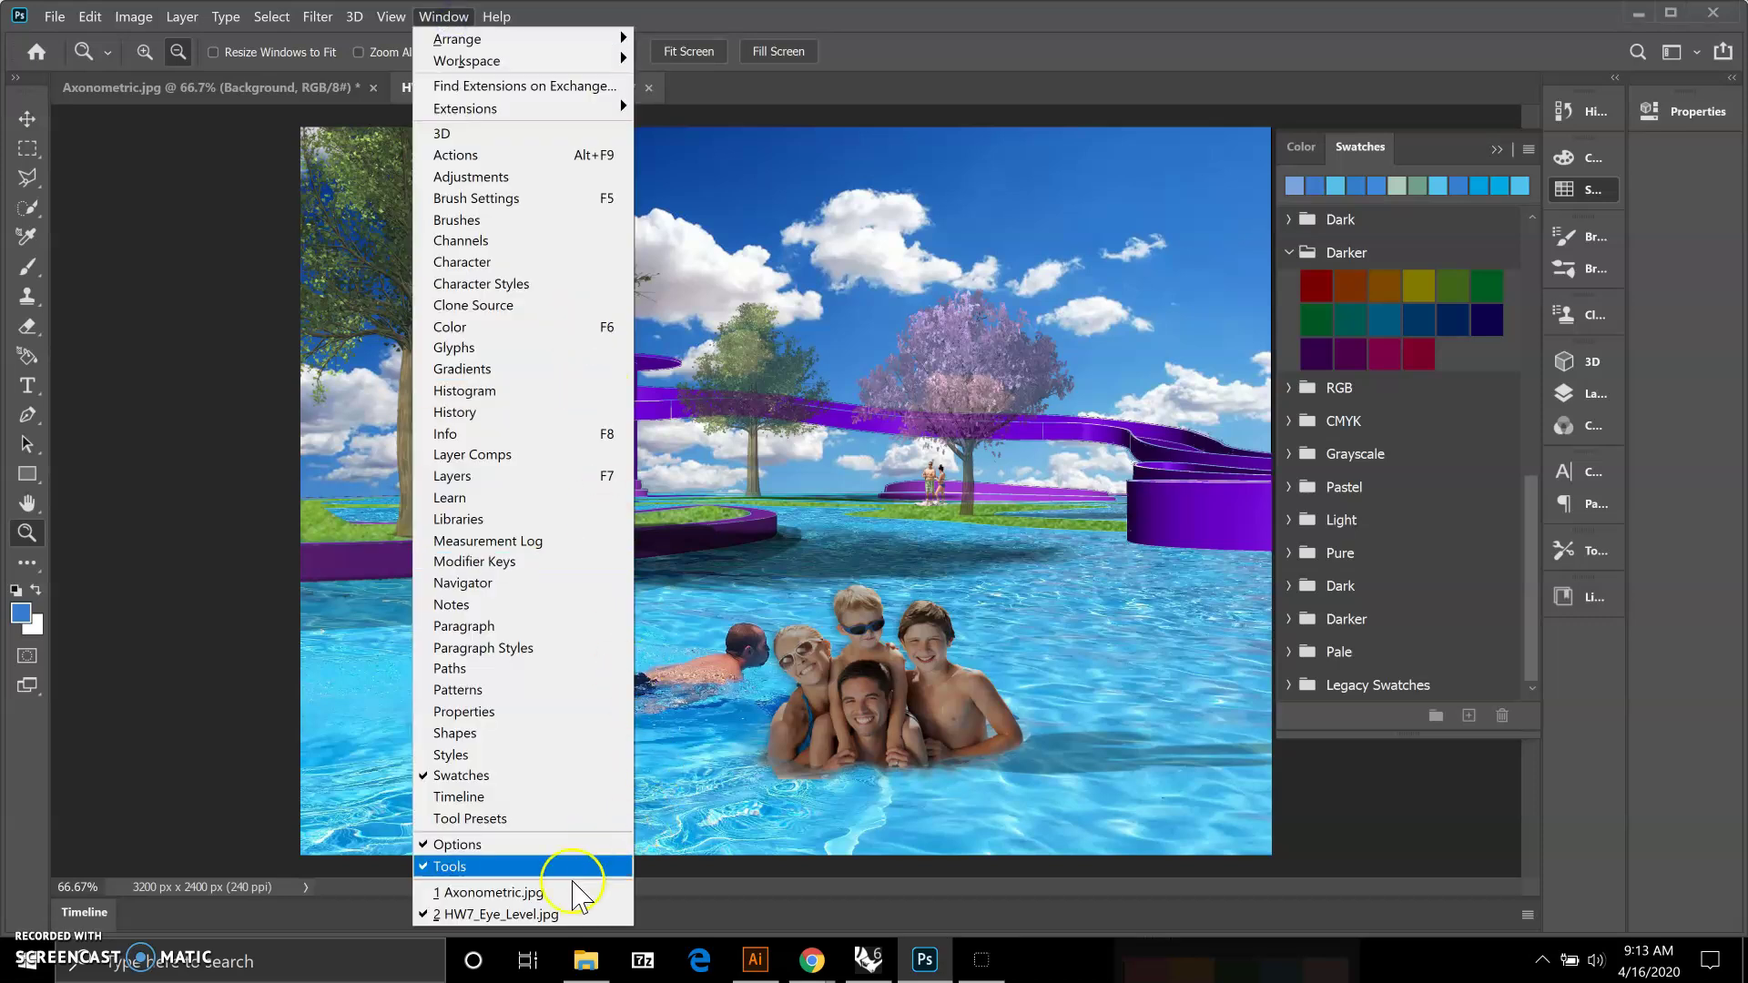
click(573, 894)
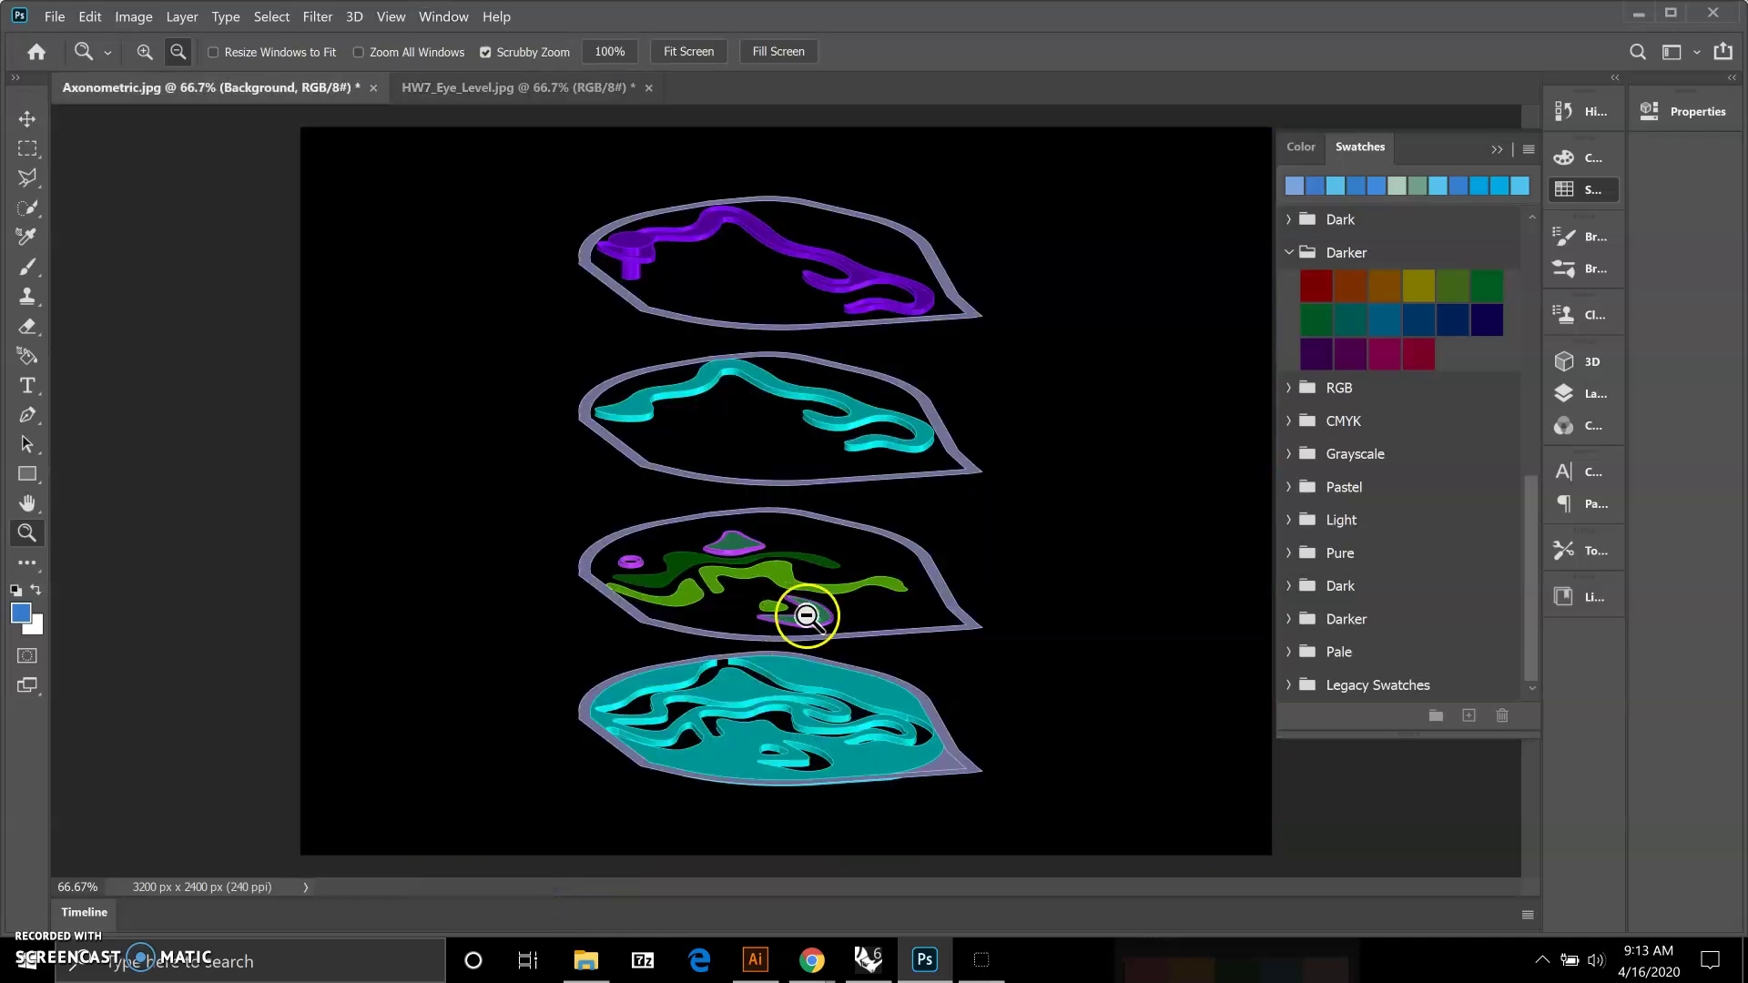
click(450, 16)
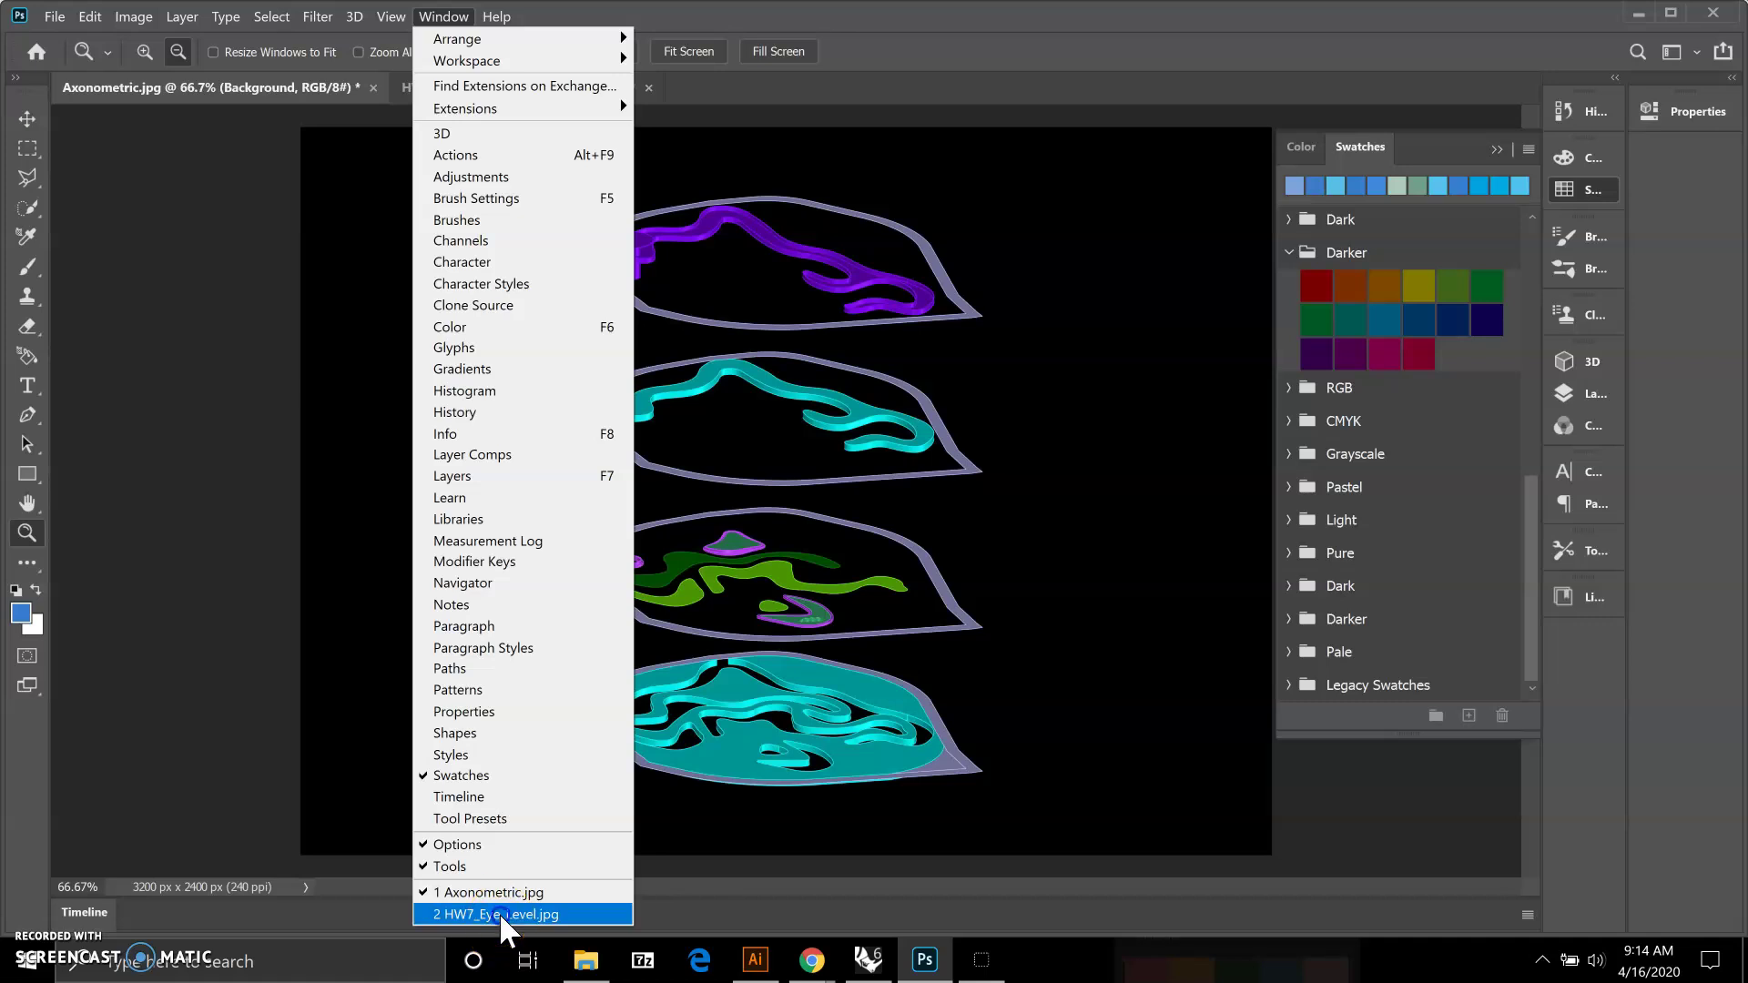
click(502, 914)
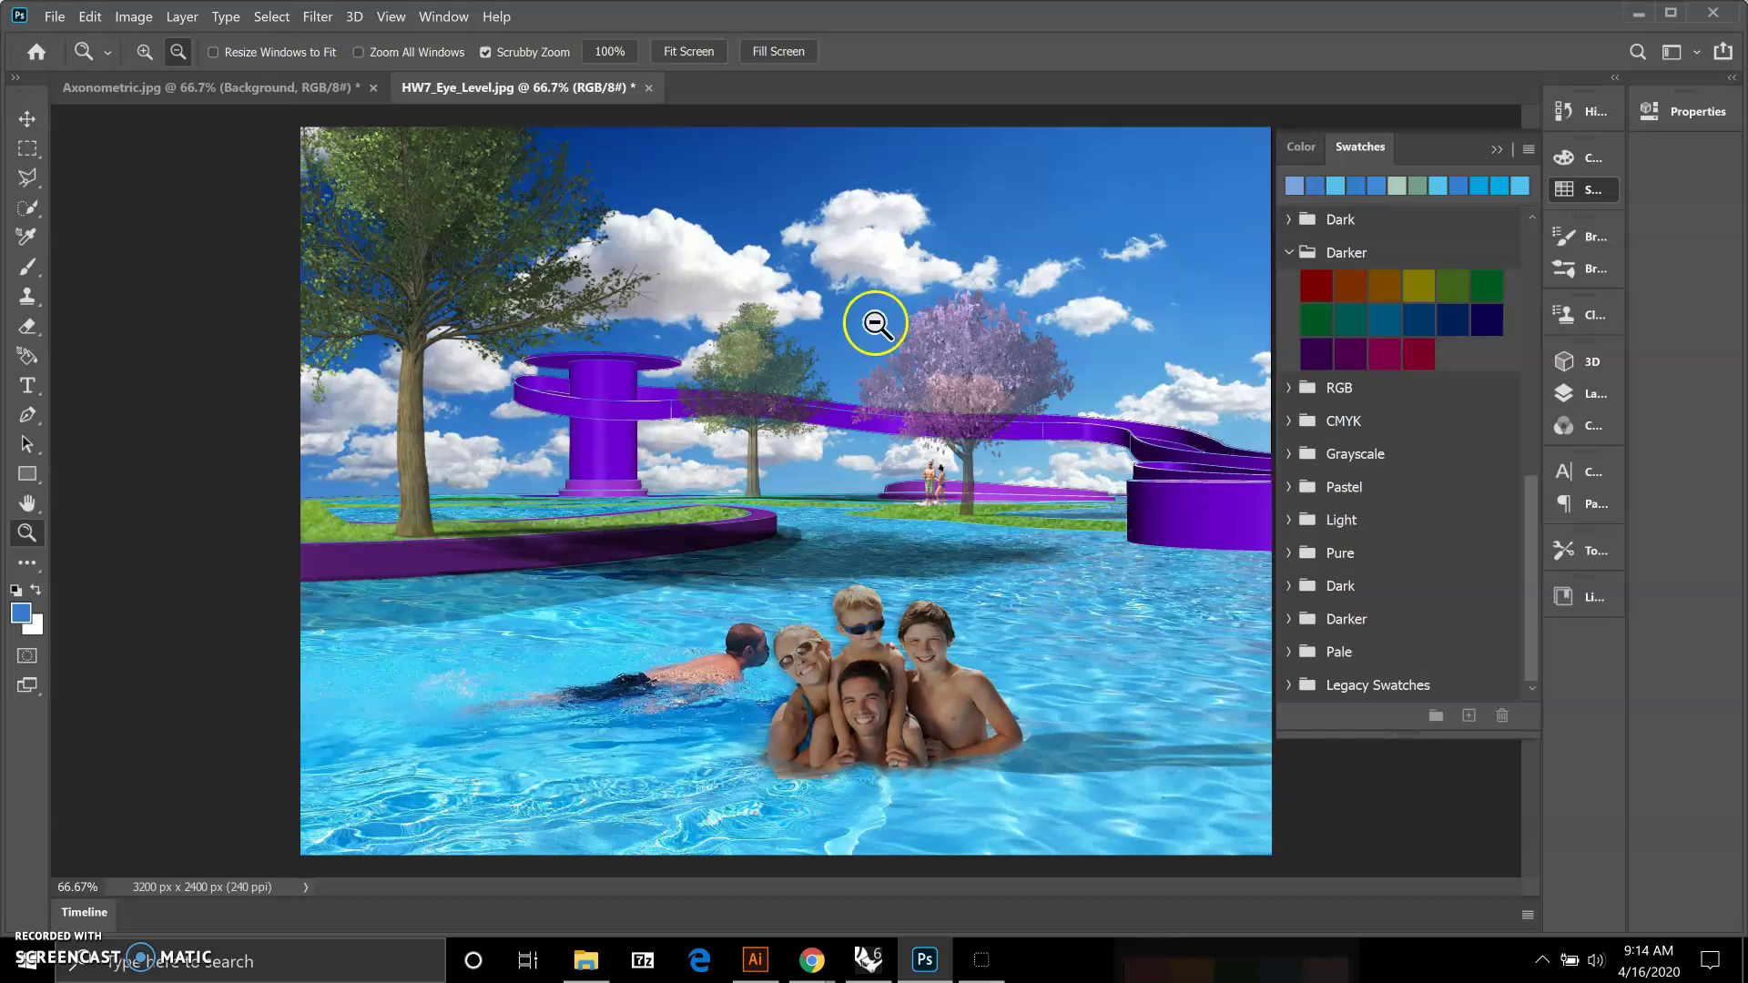
Apply a Mosaic pixelate filter with a cell size of 200 square to the HW7_Eye_Level.jpg image.
click(319, 18)
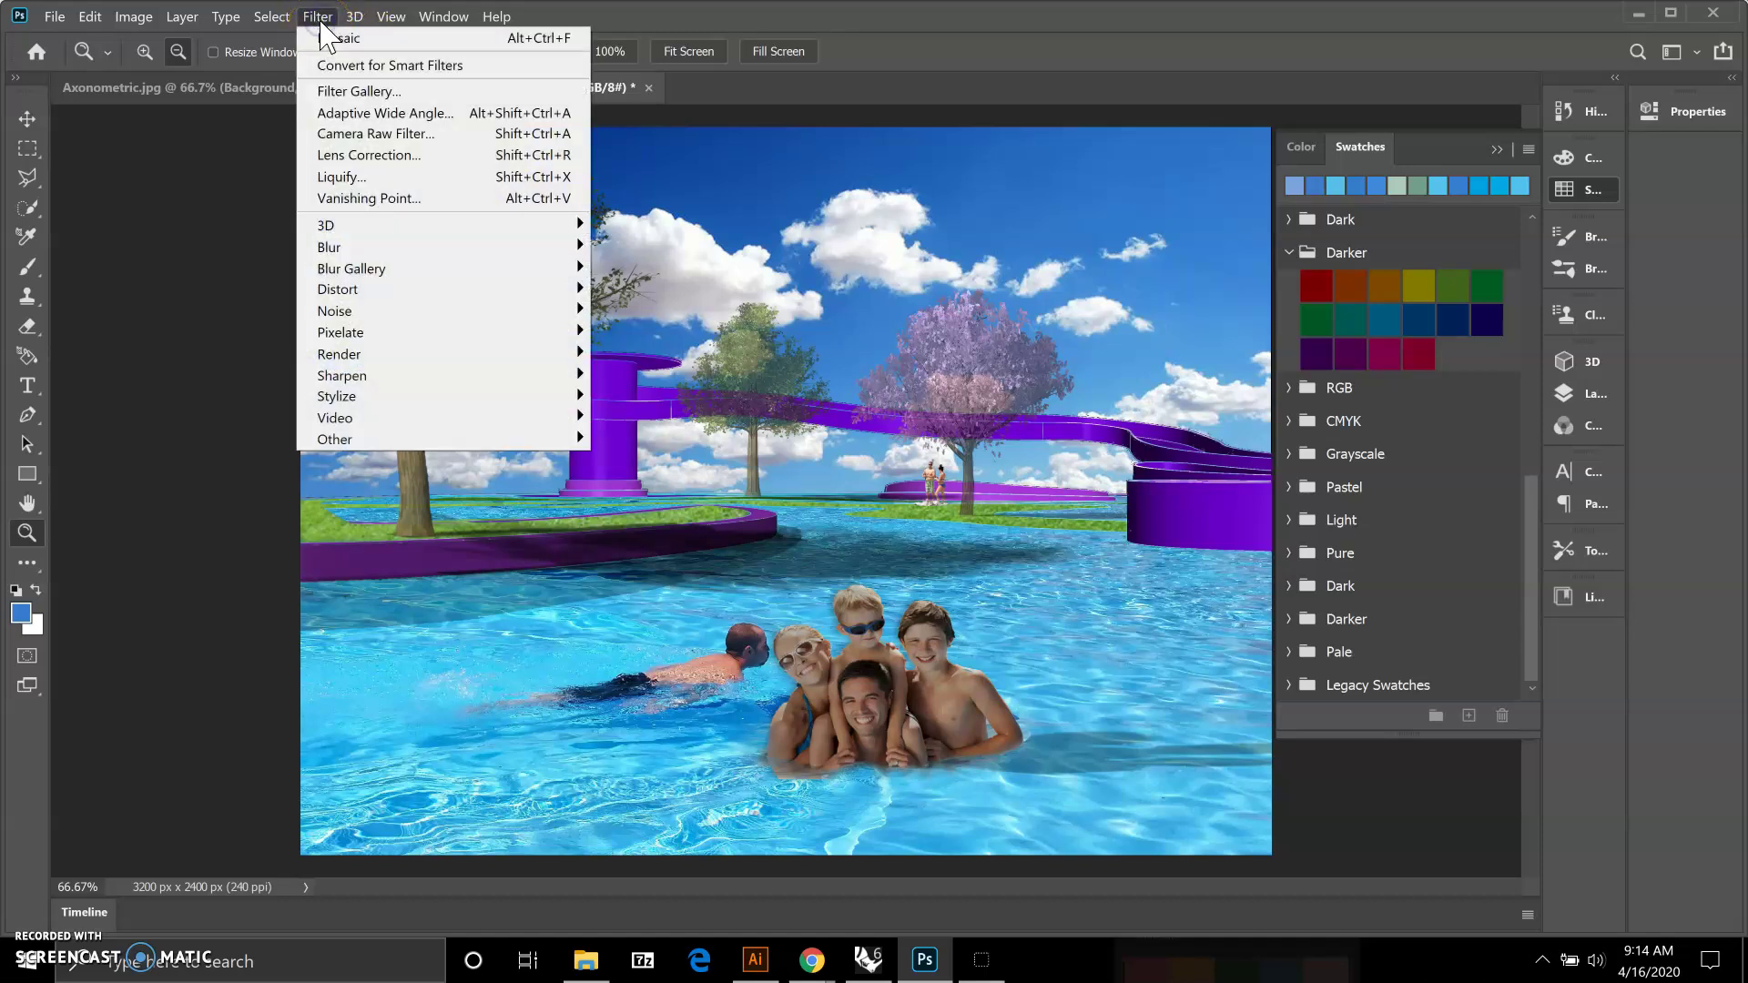
click(351, 412)
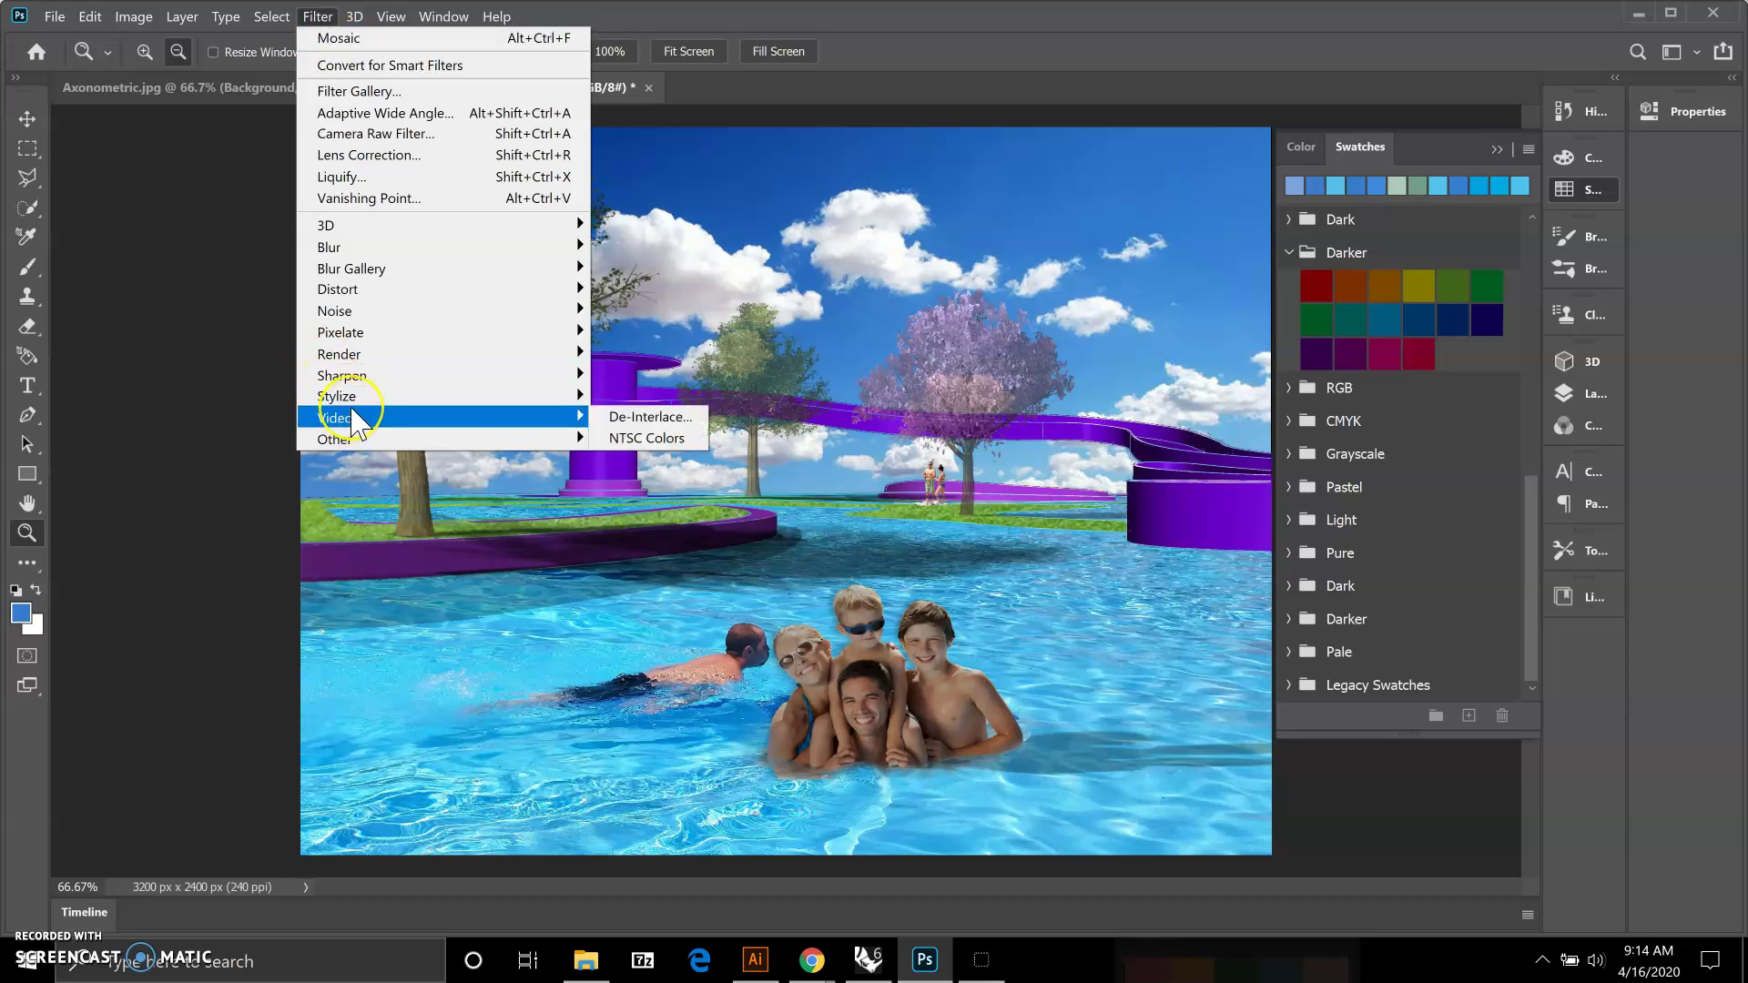
click(355, 333)
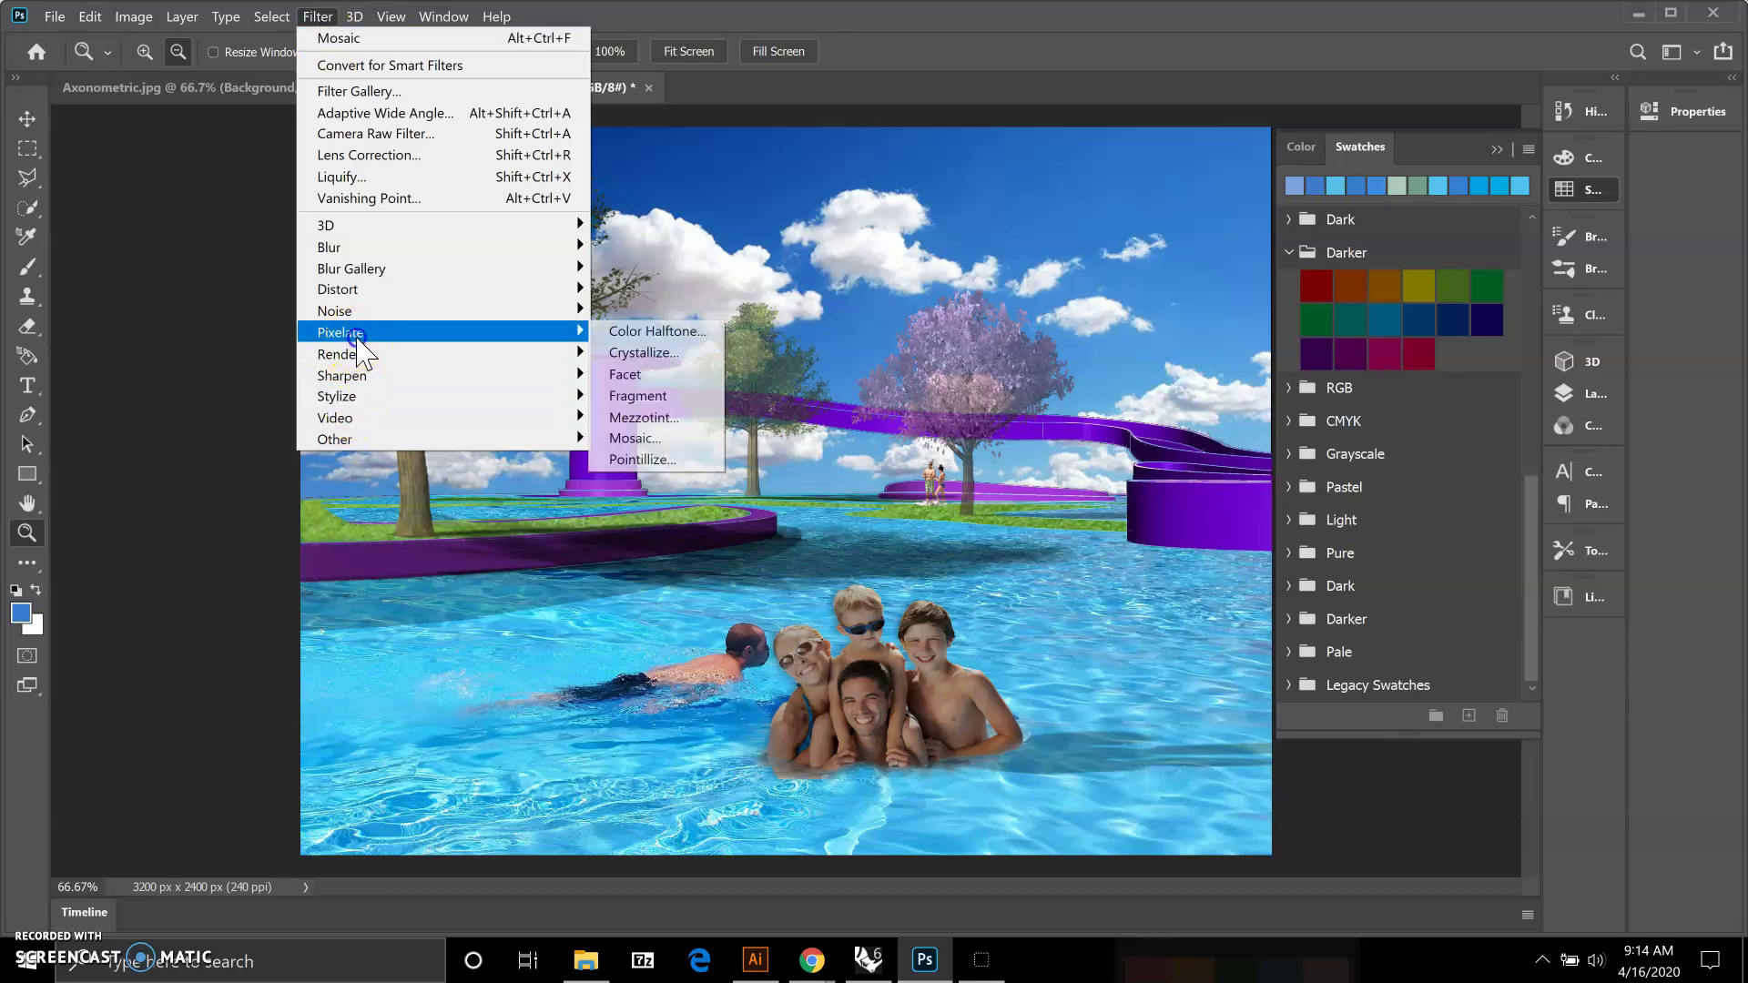
click(665, 459)
click(641, 439)
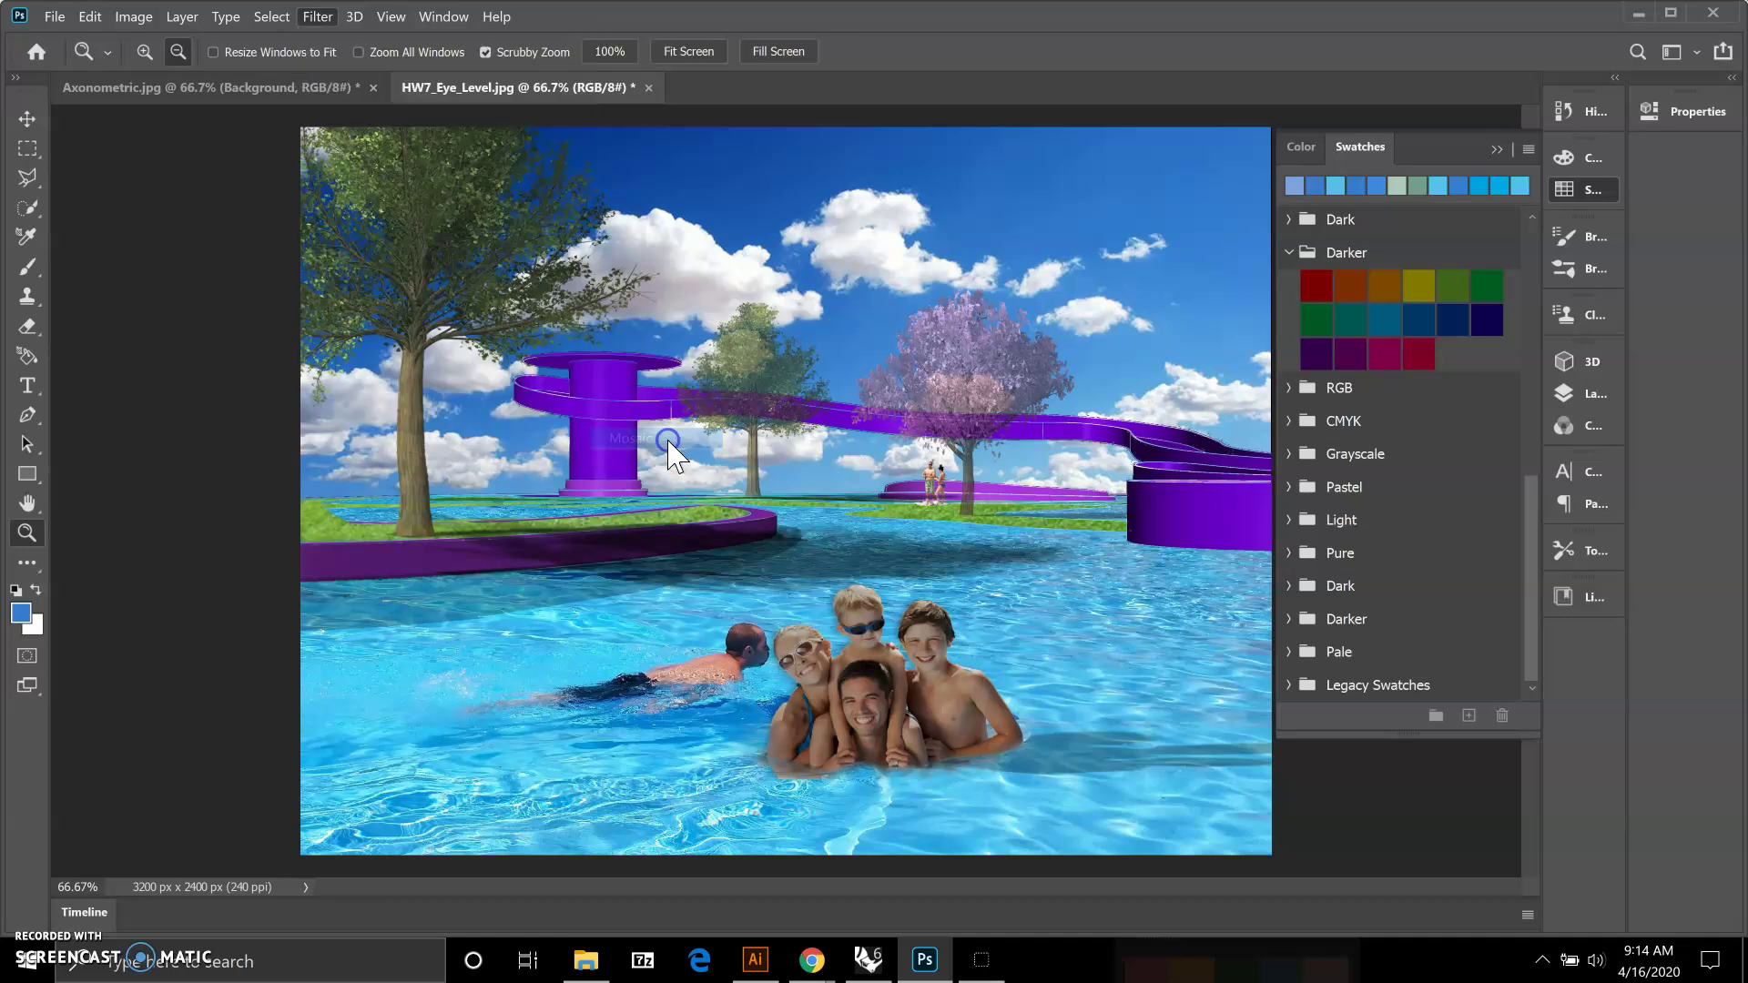
drag(901, 517, 773, 517)
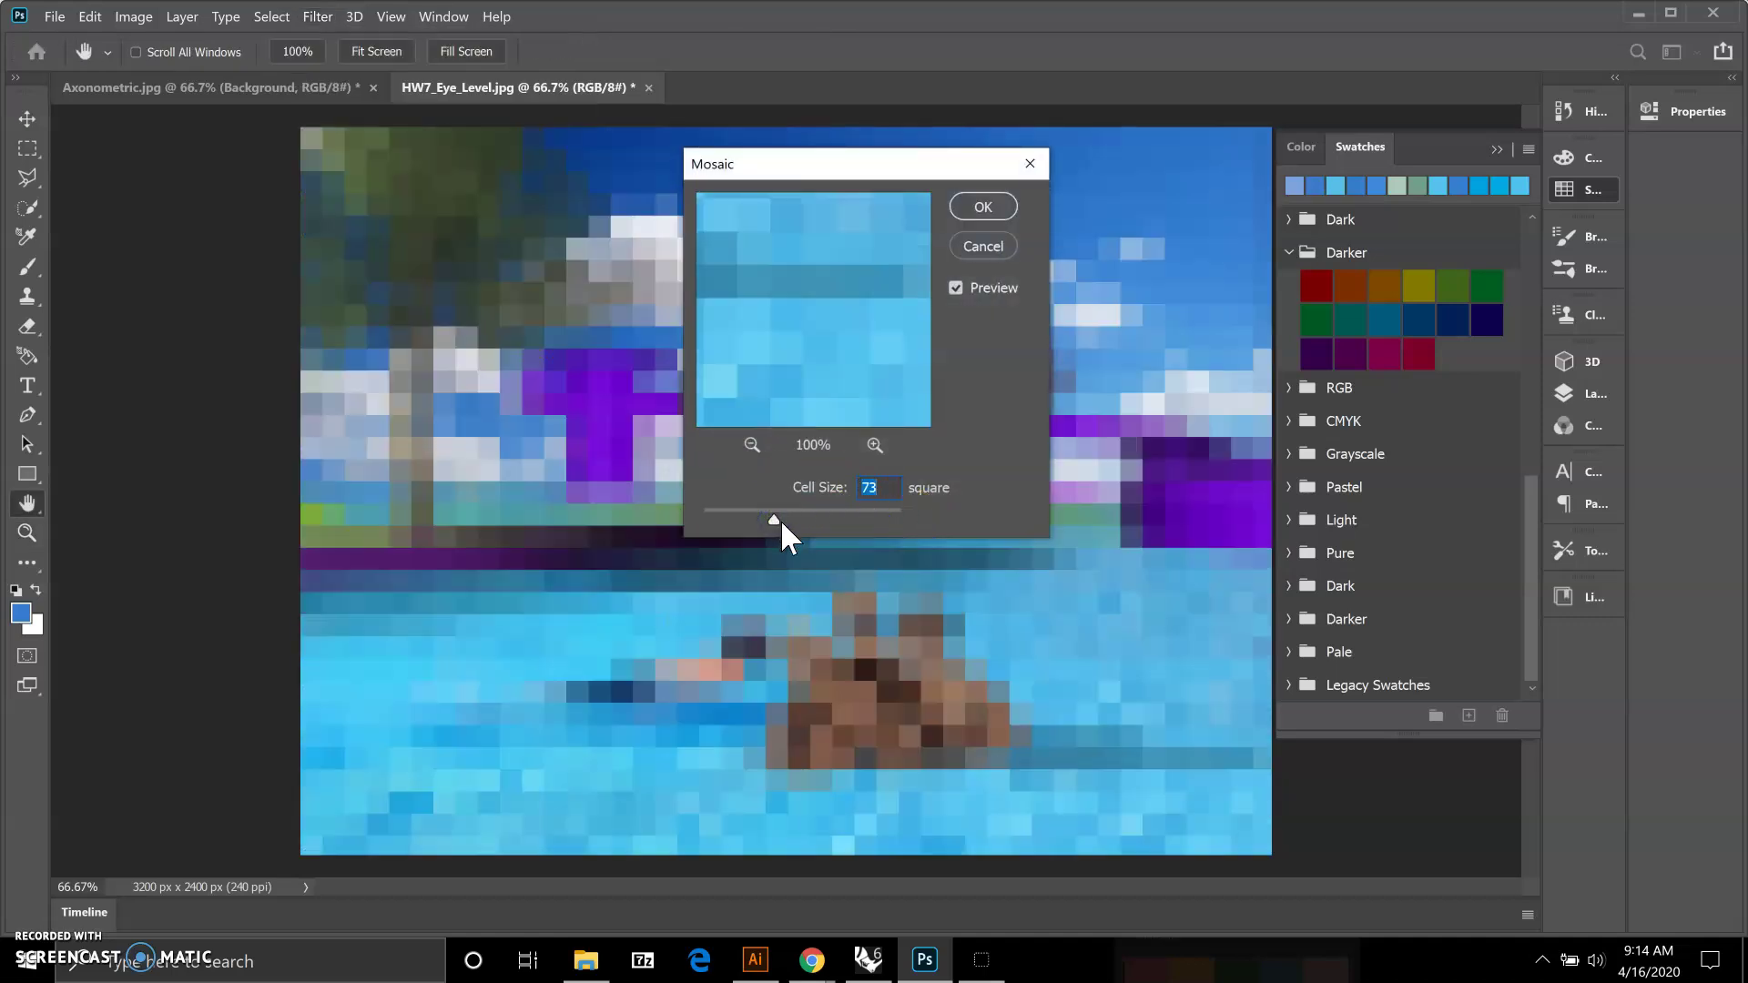
drag(773, 517, 901, 521)
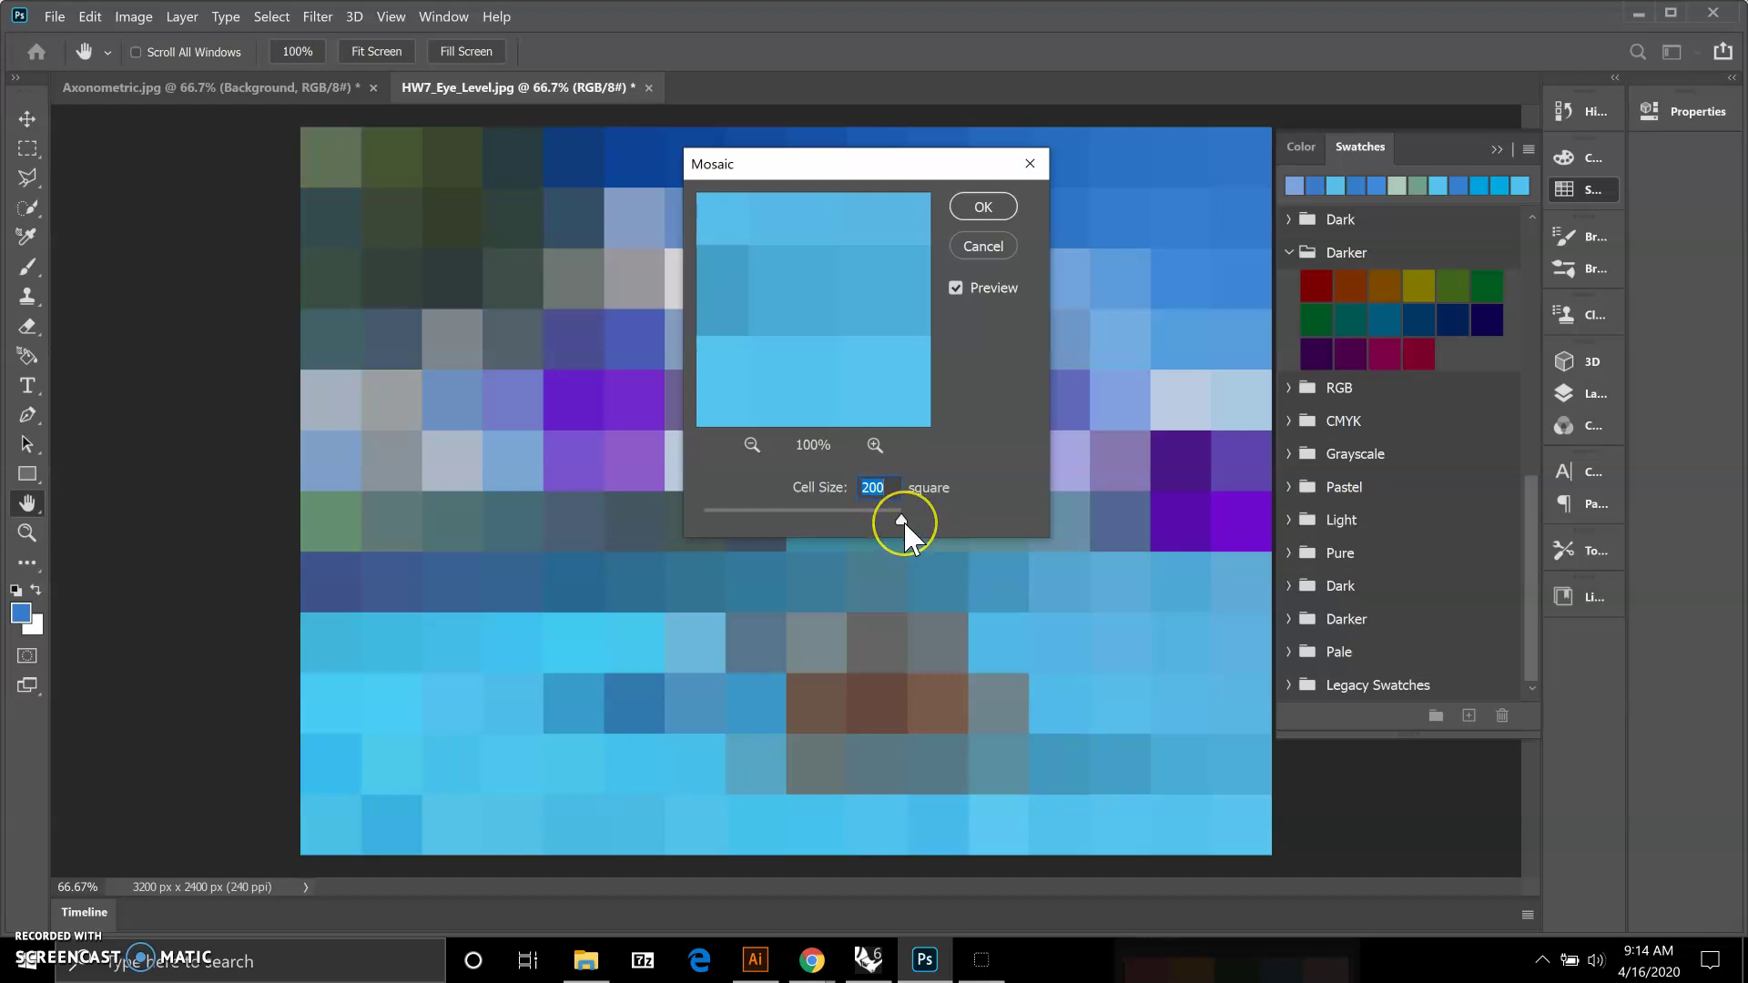
click(983, 207)
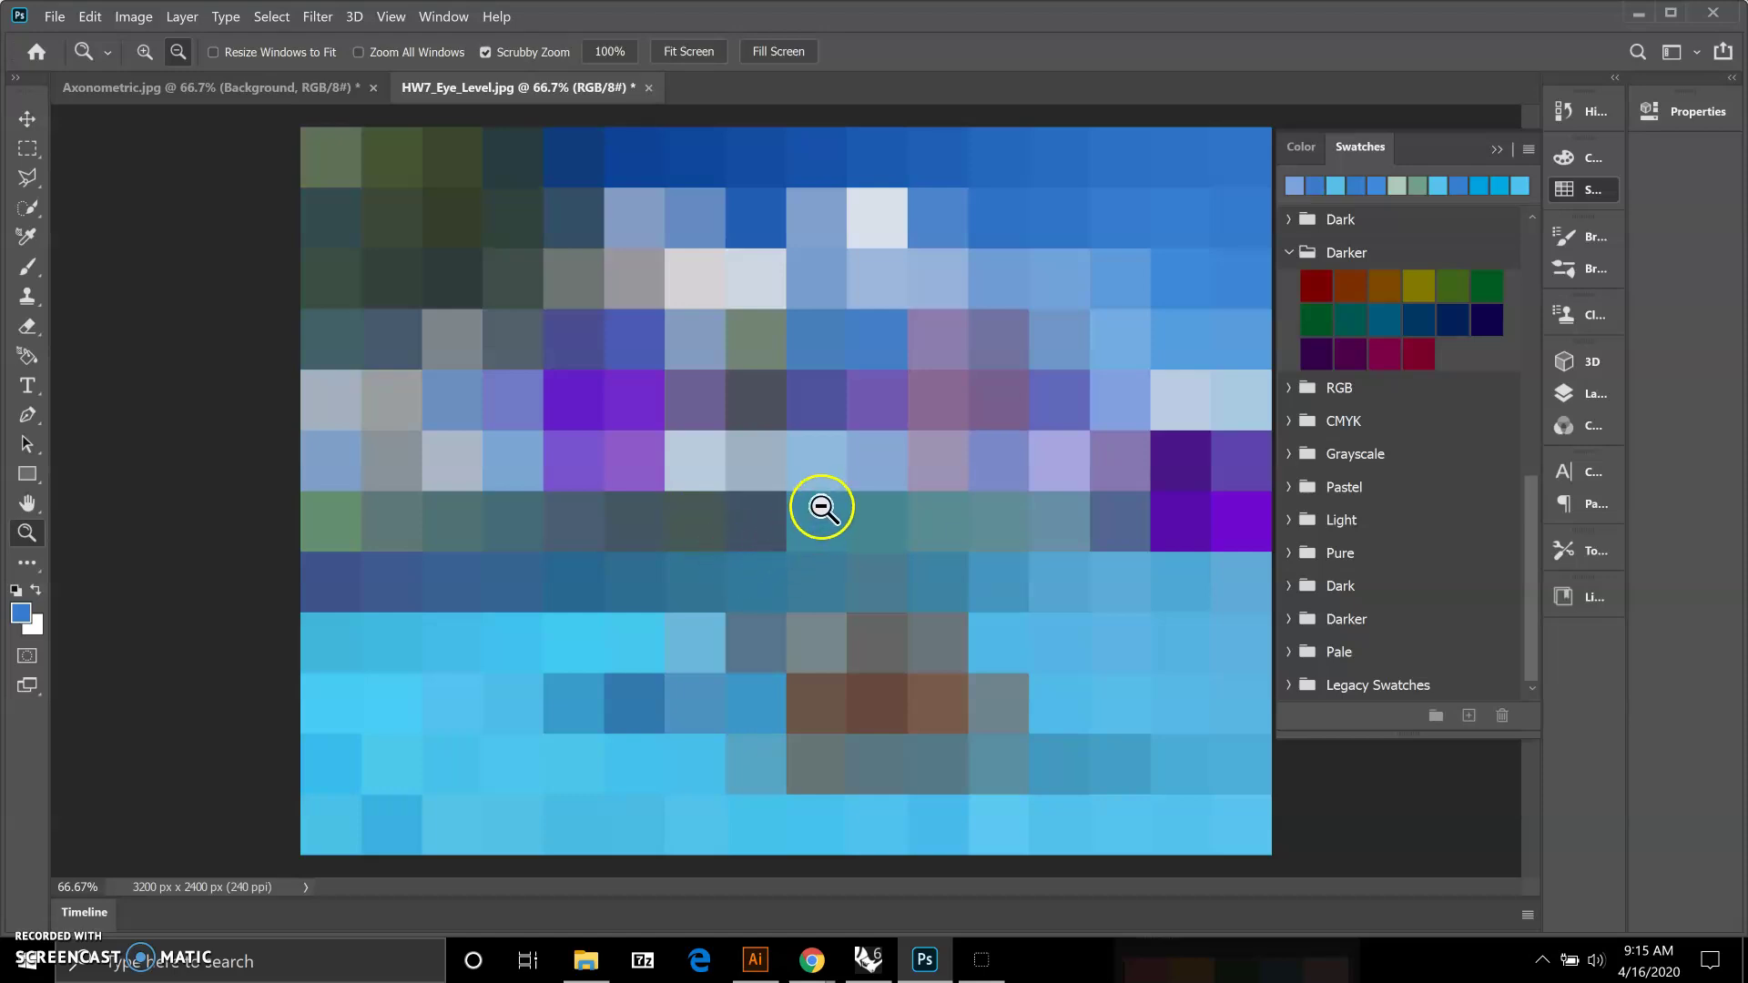
Convert the pixelated image to Indexed Color mode with the Exact palette and Black and White forced colors.
click(132, 16)
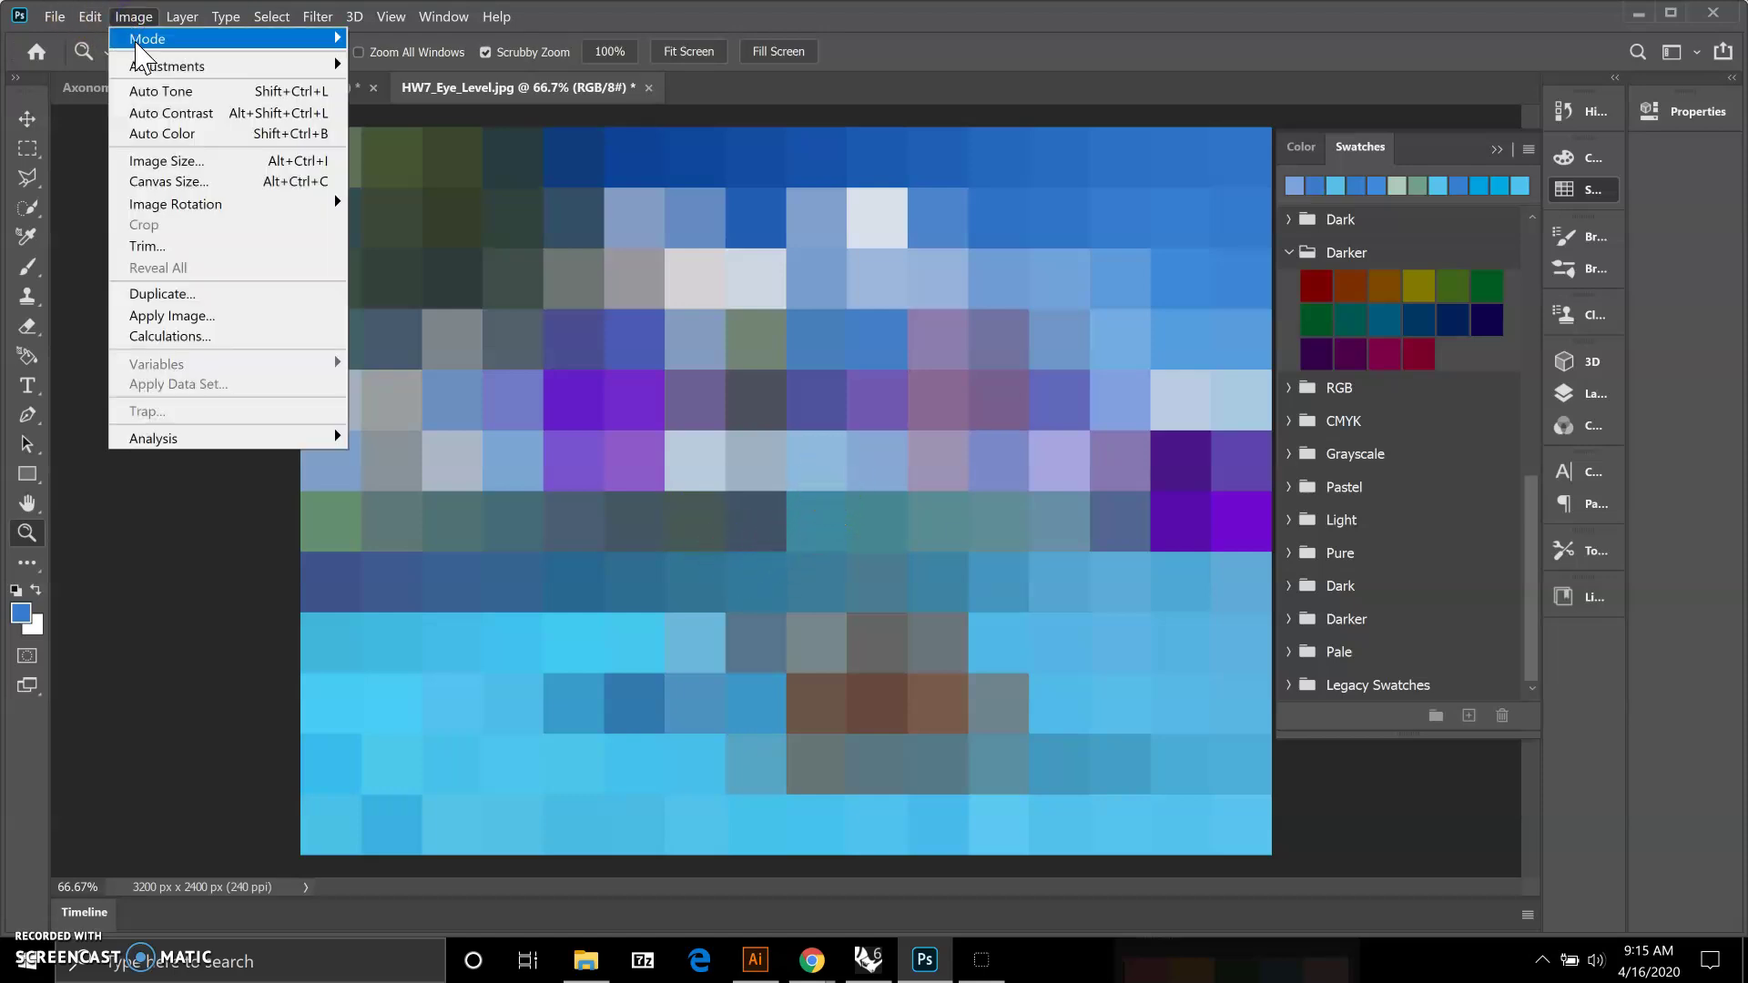
mouse_move(141, 44)
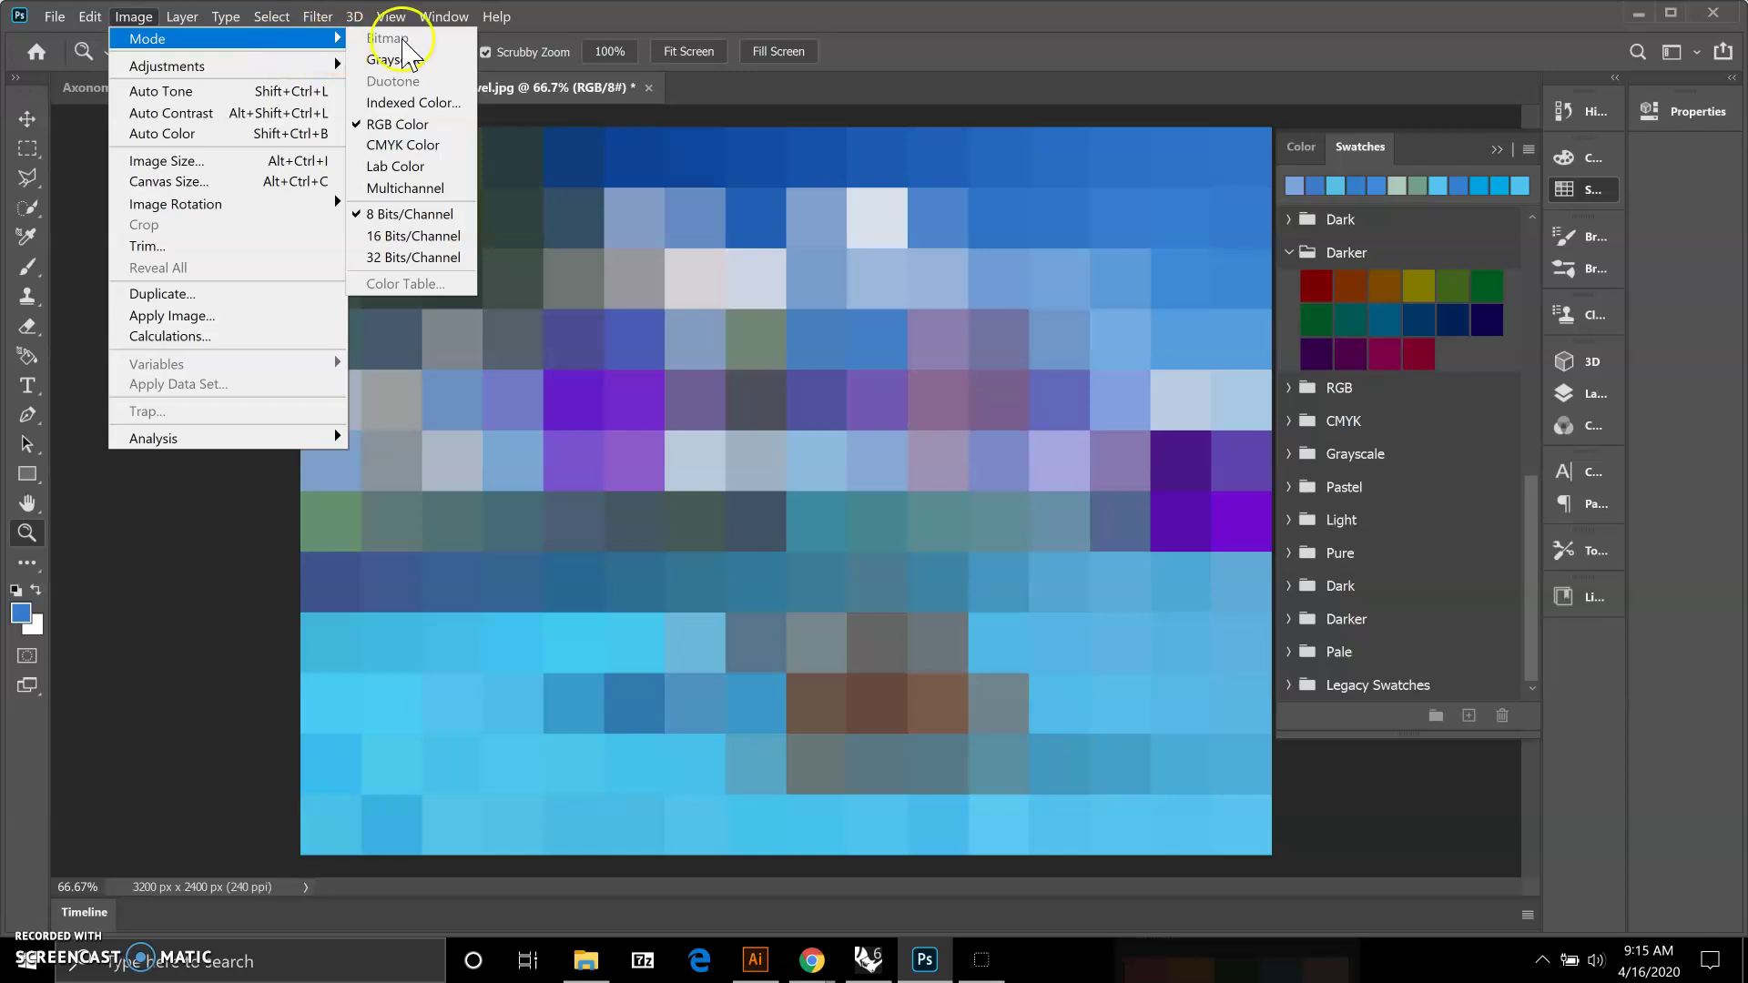
click(435, 103)
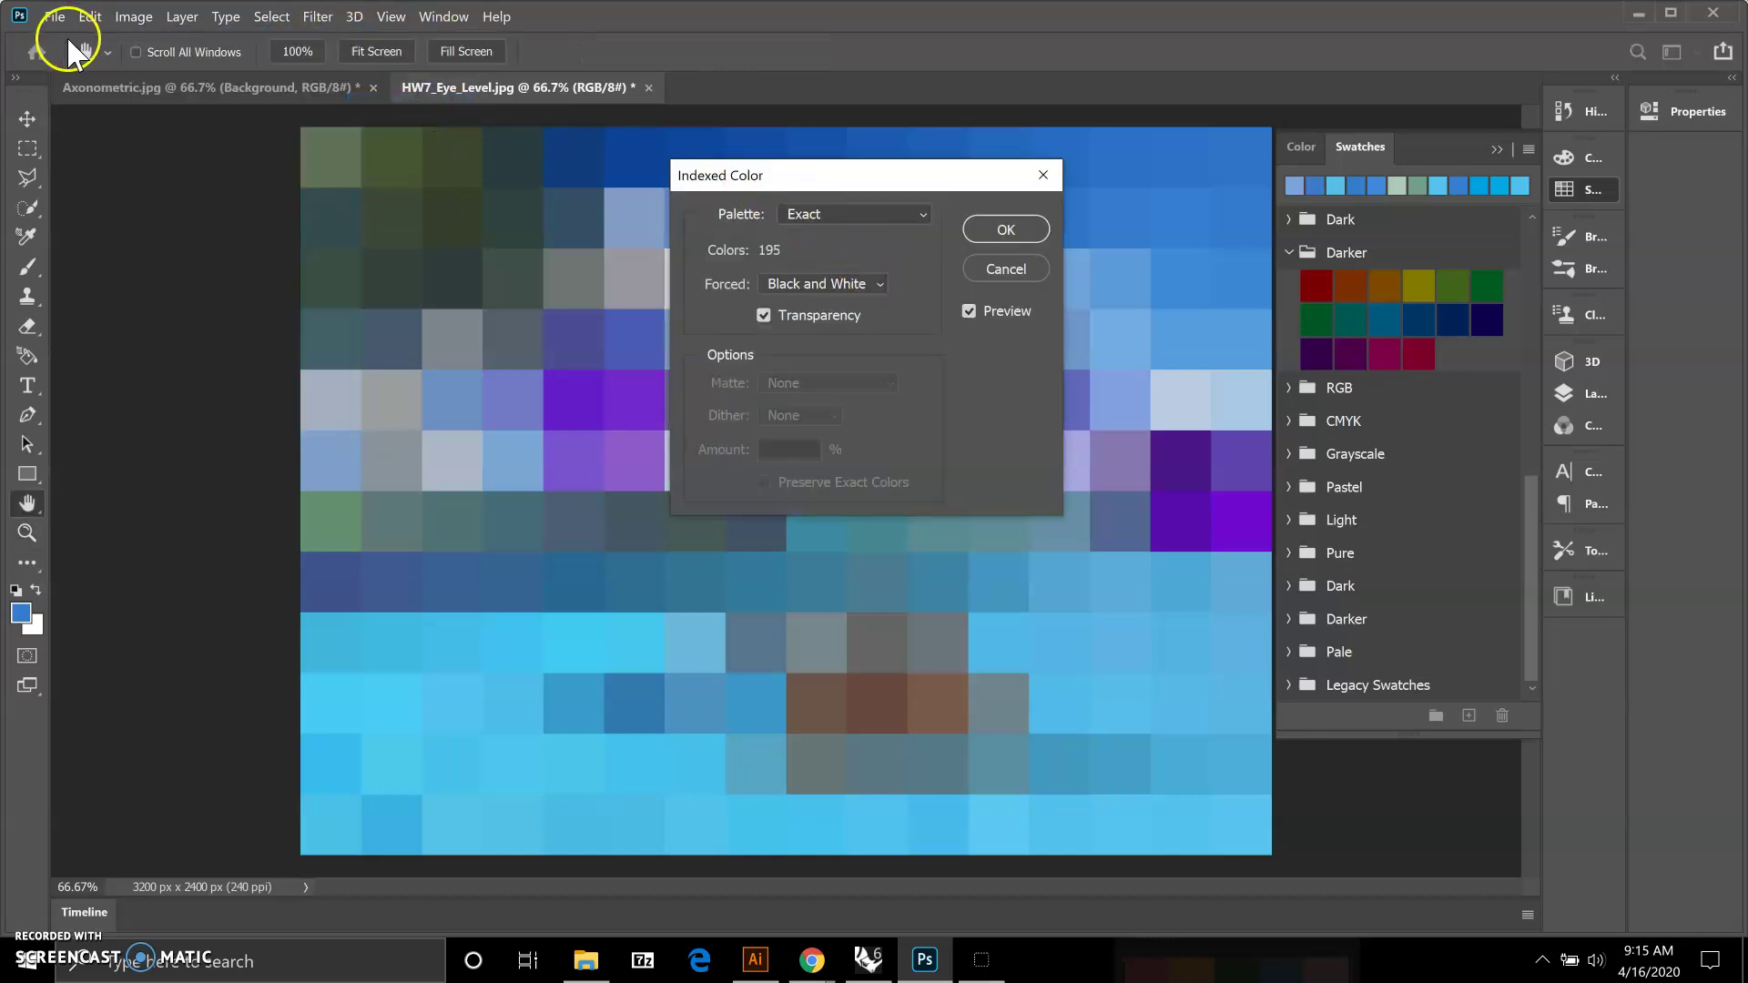
click(1006, 229)
key(z)
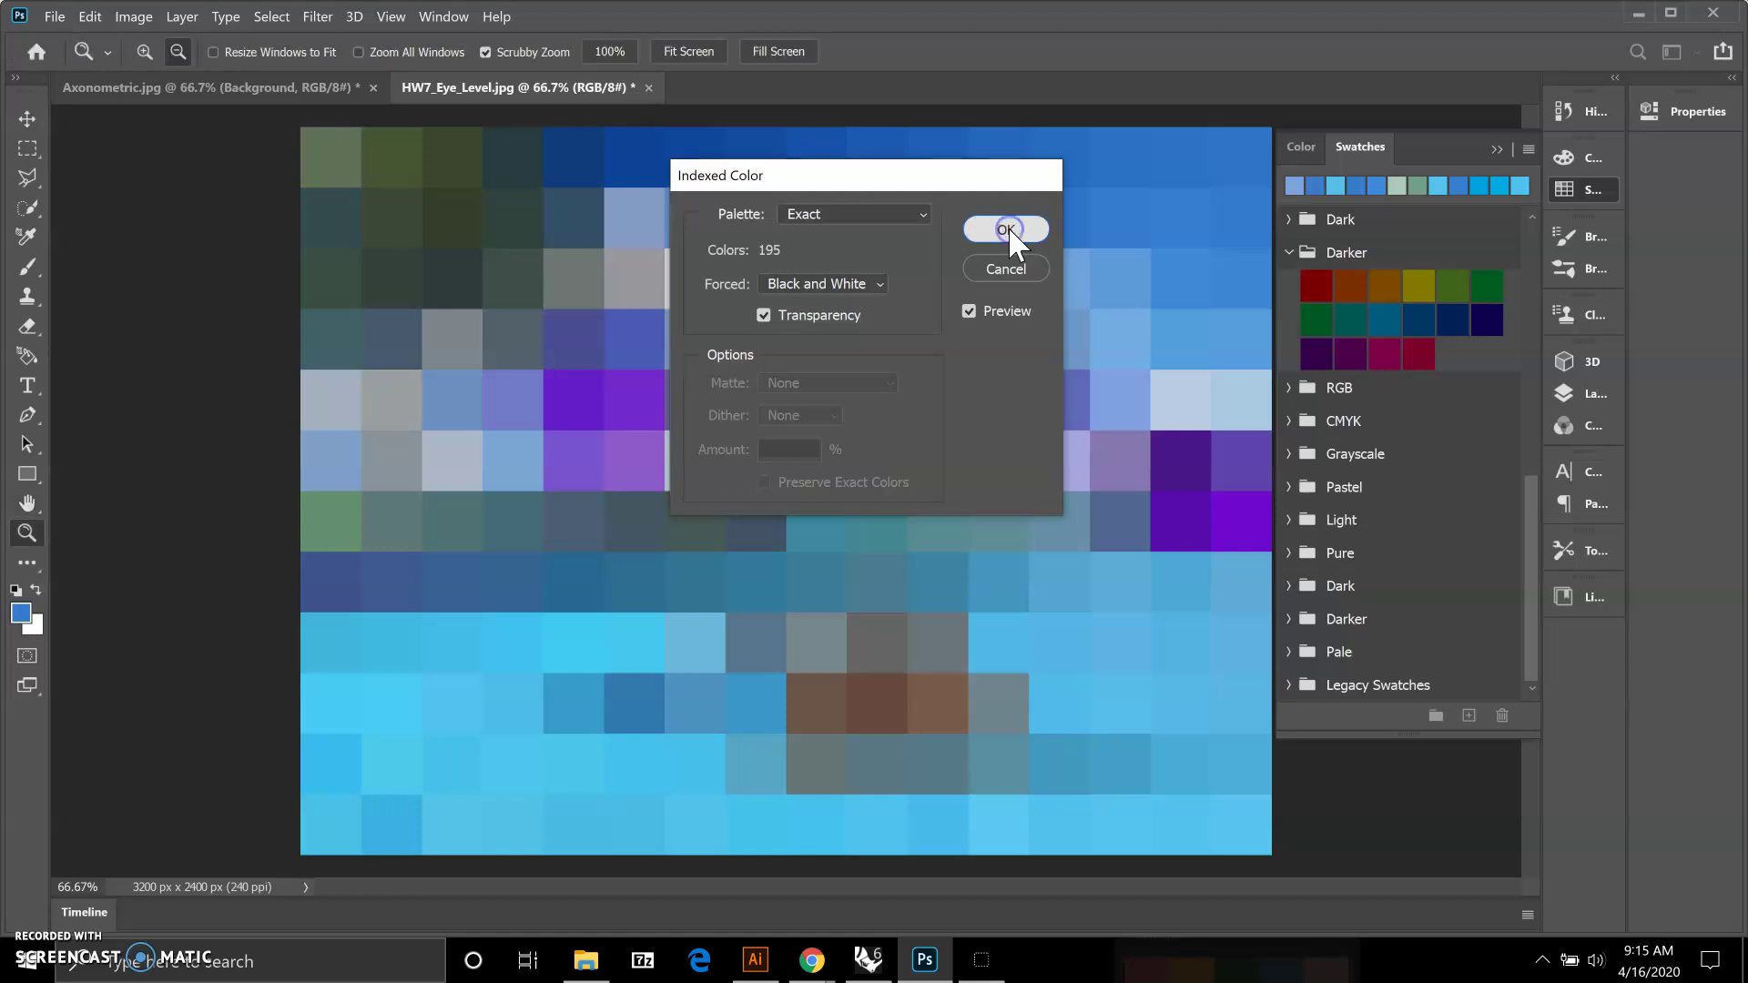
Open the image's color table and save it as Diagram in the OneDrive Desktop folder.
click(141, 18)
mouse_move(273, 38)
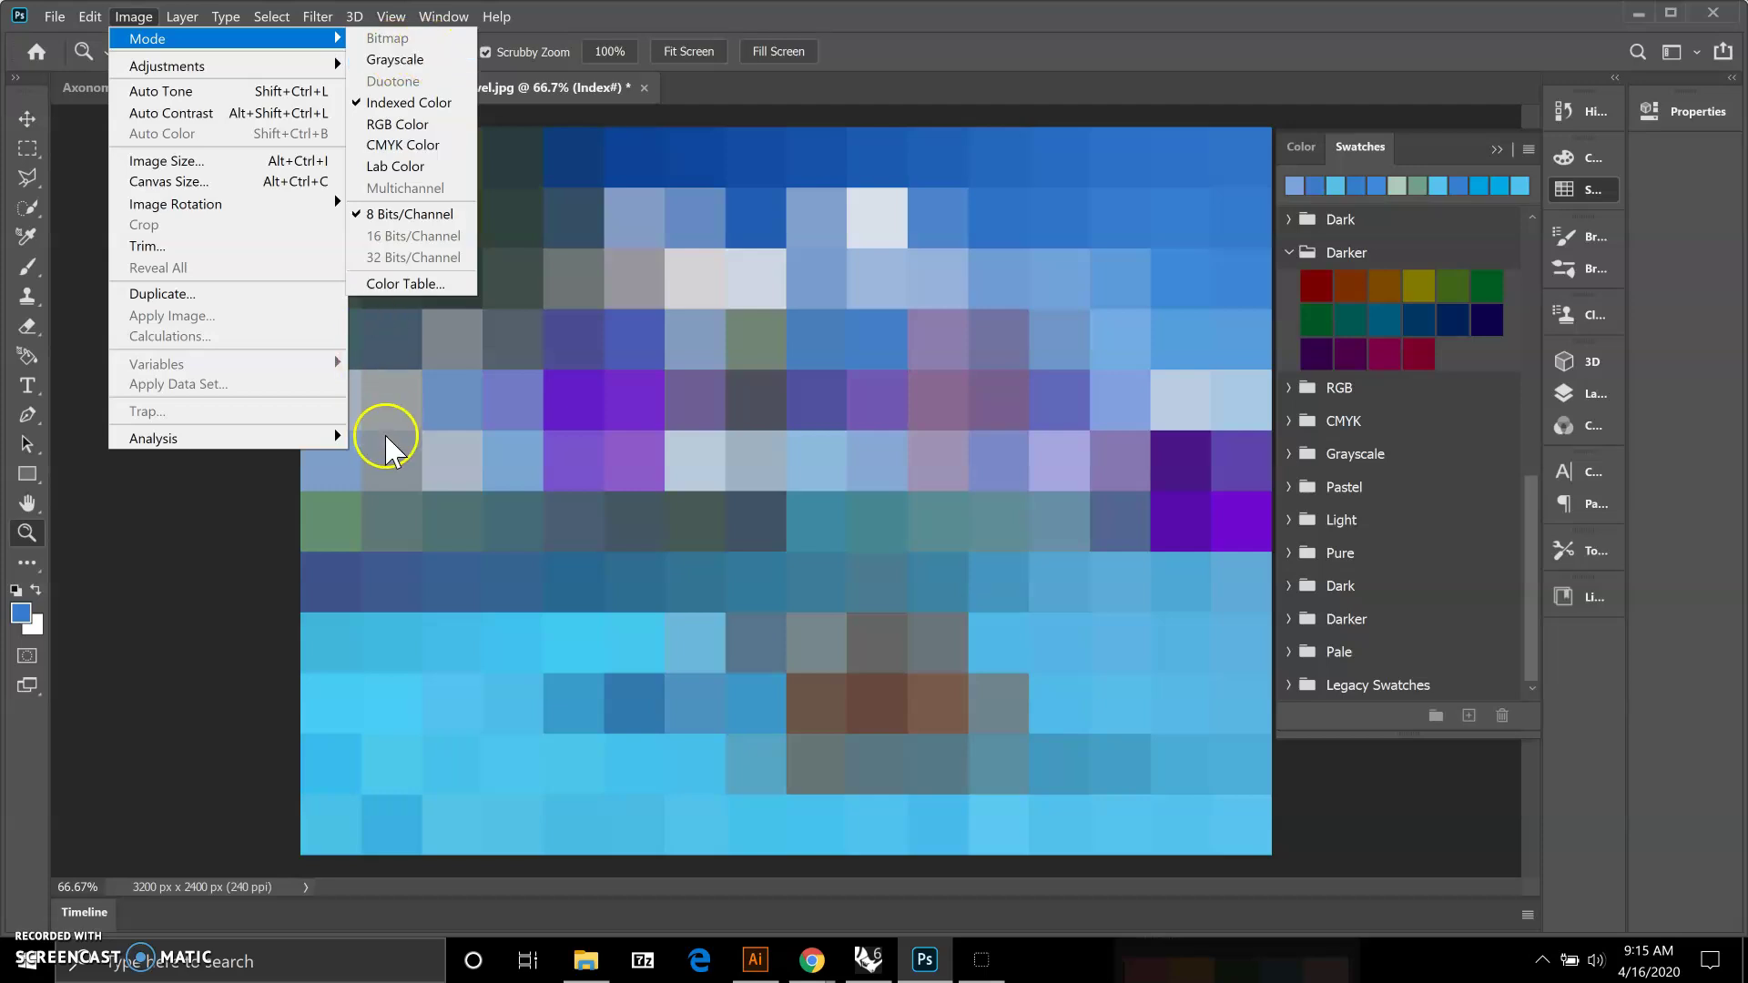
click(425, 284)
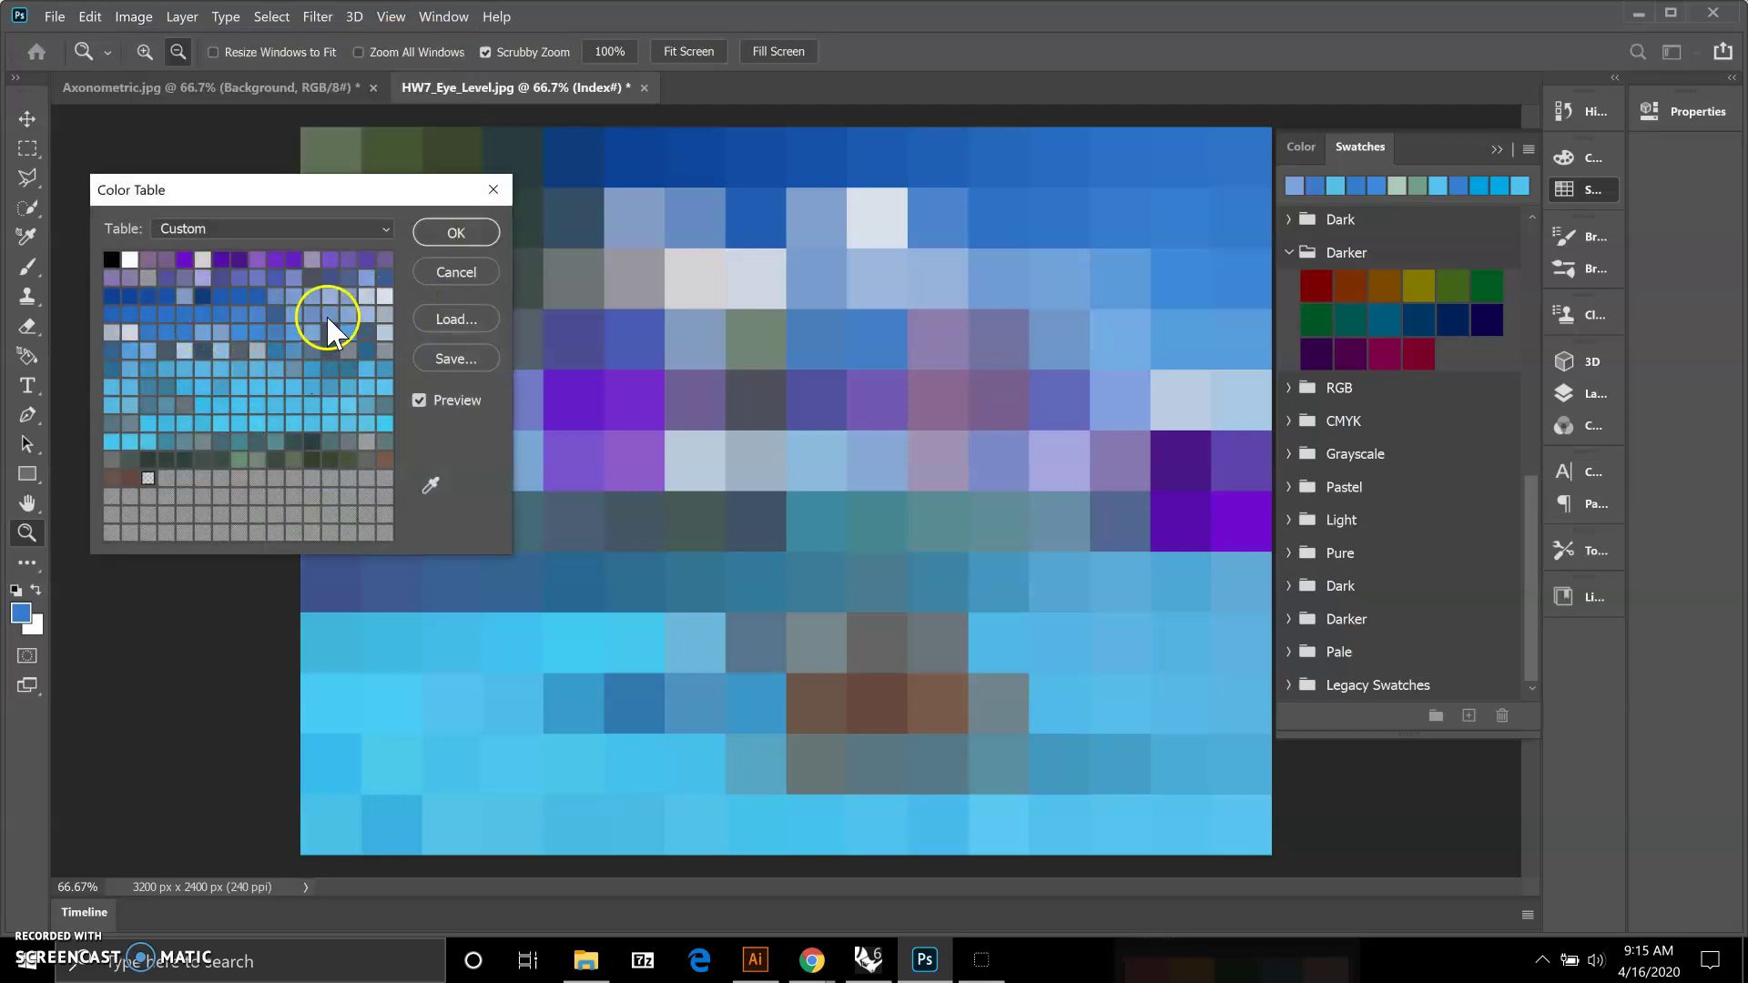
click(436, 359)
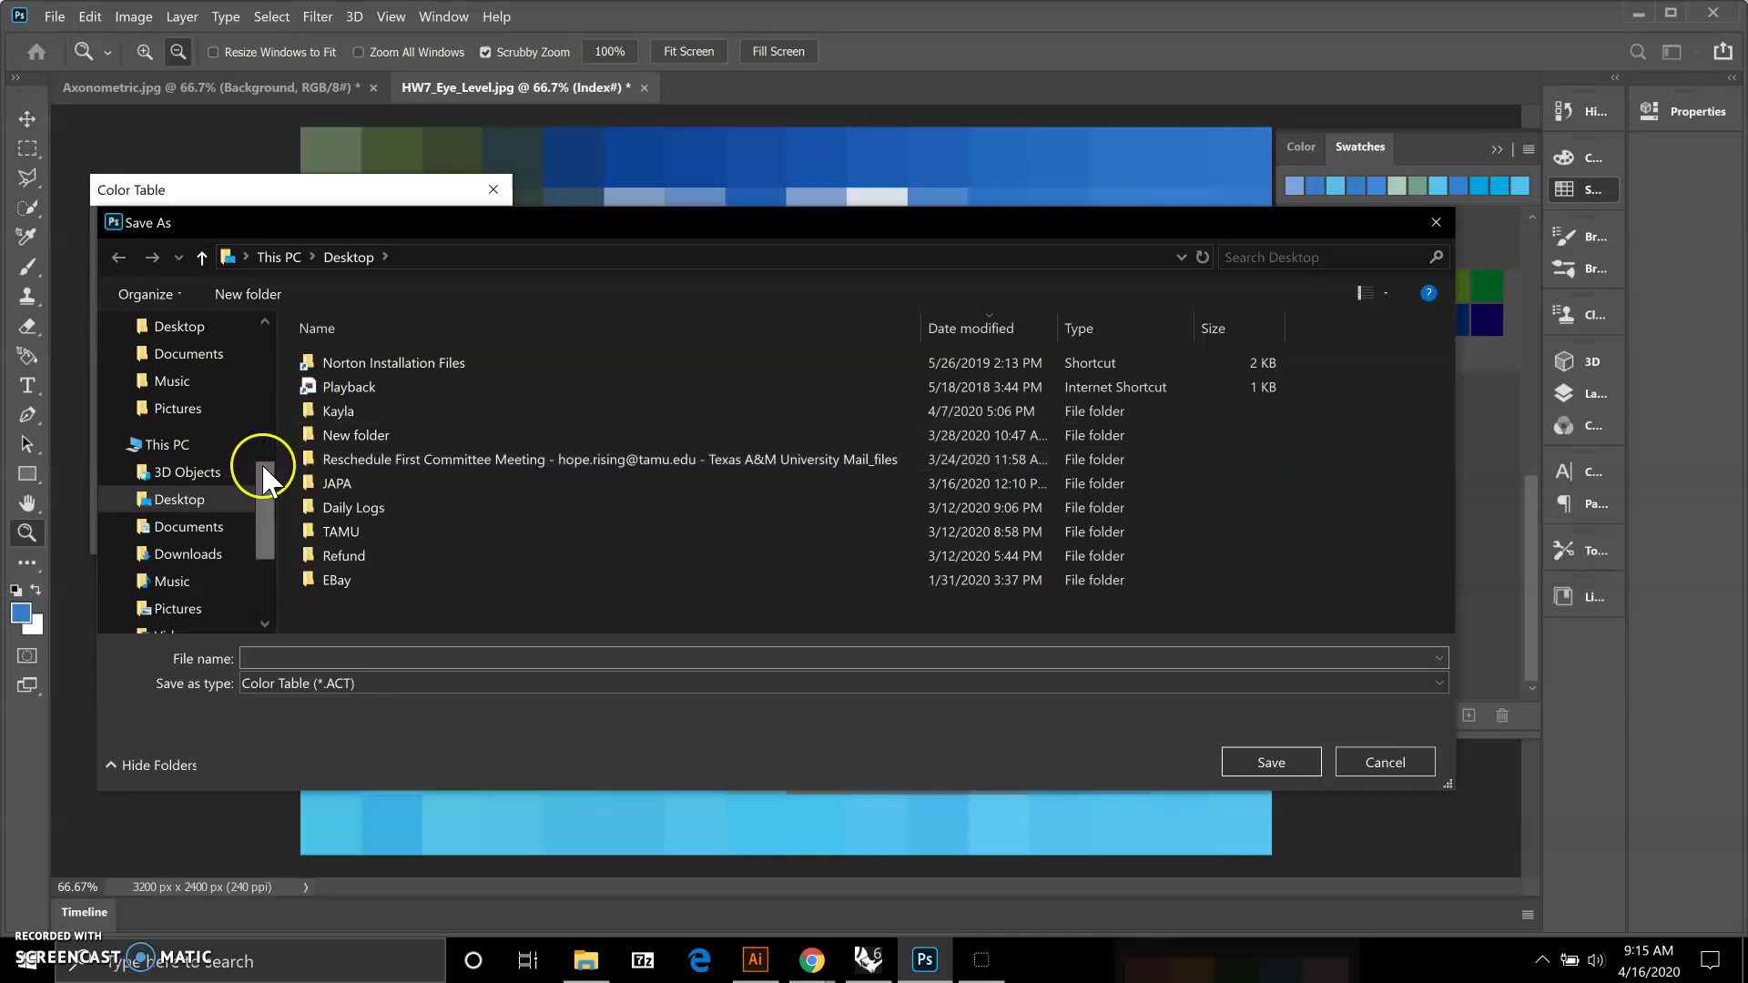
click(182, 325)
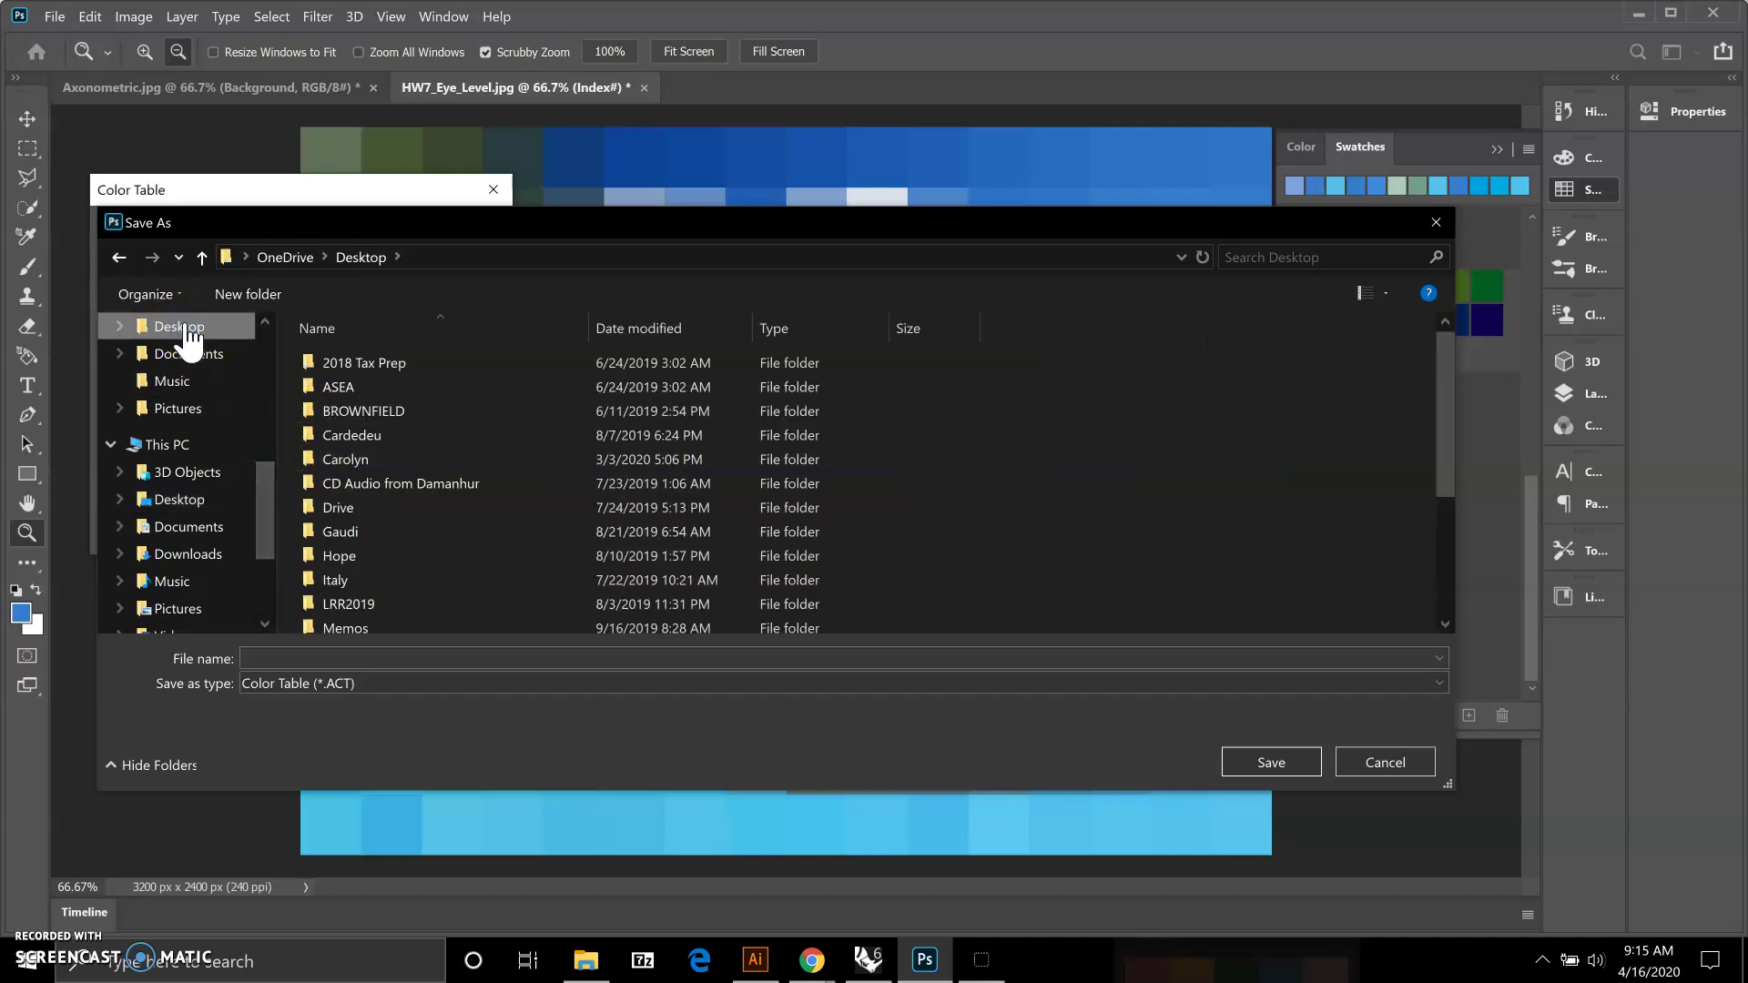
click(275, 658)
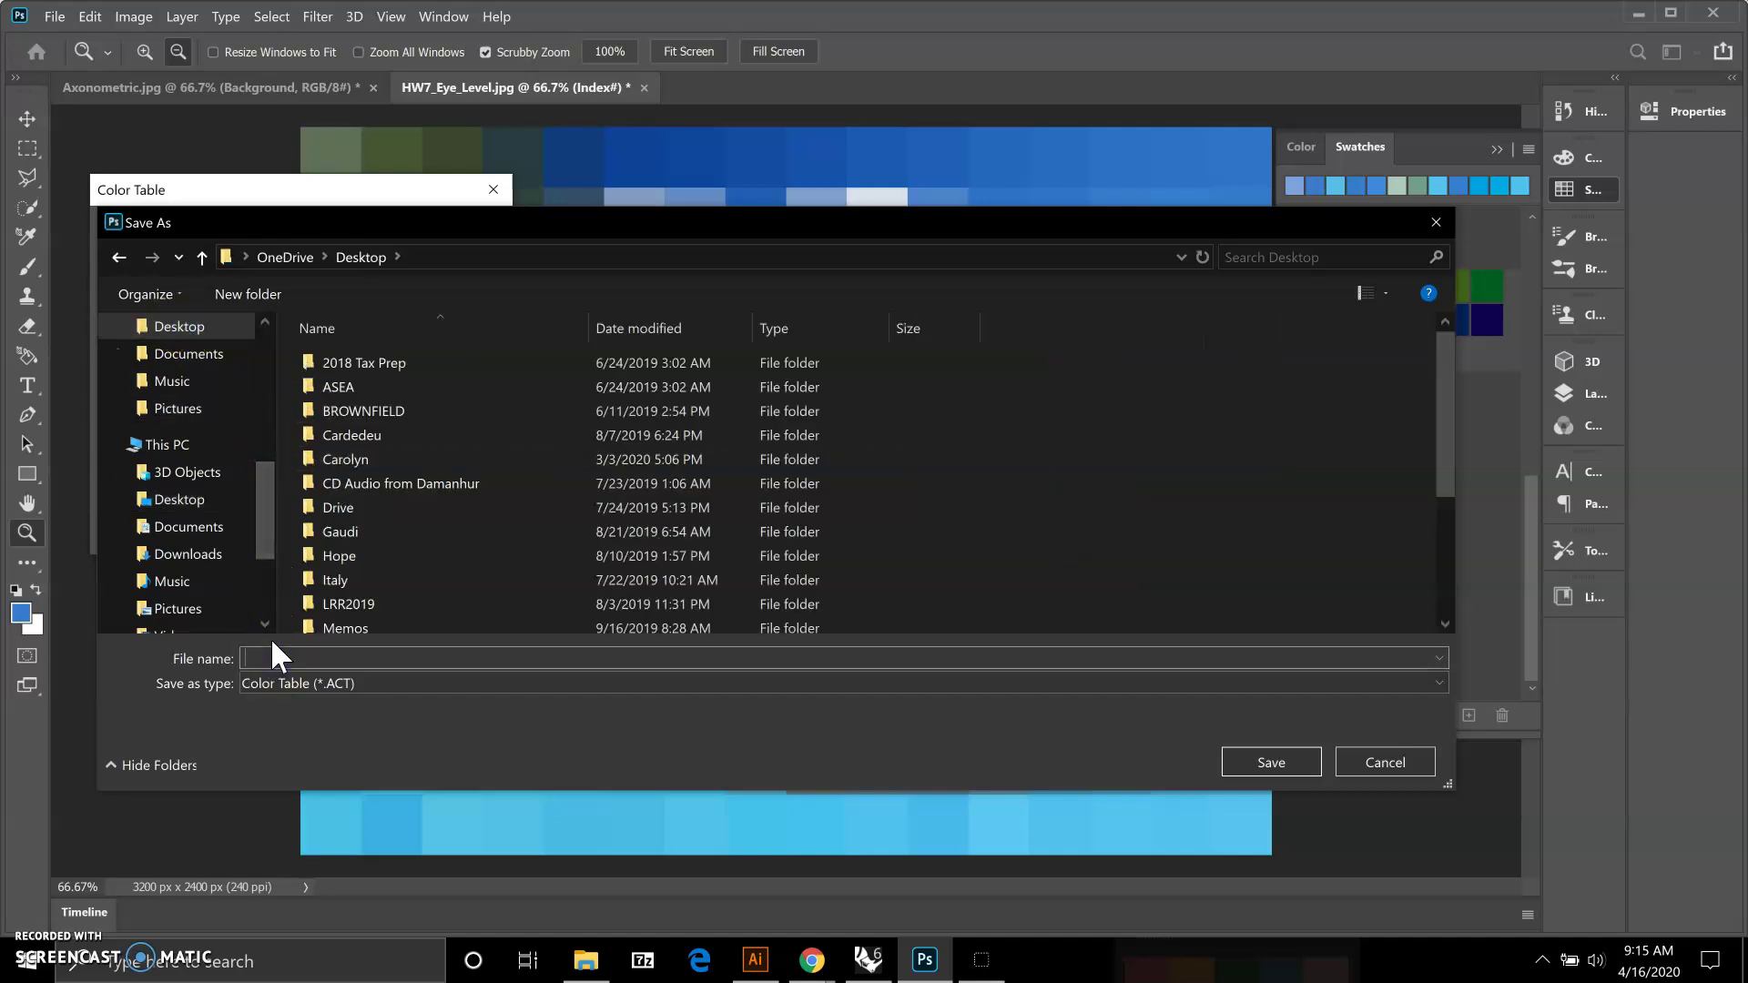
text(Diagram)
click(1271, 761)
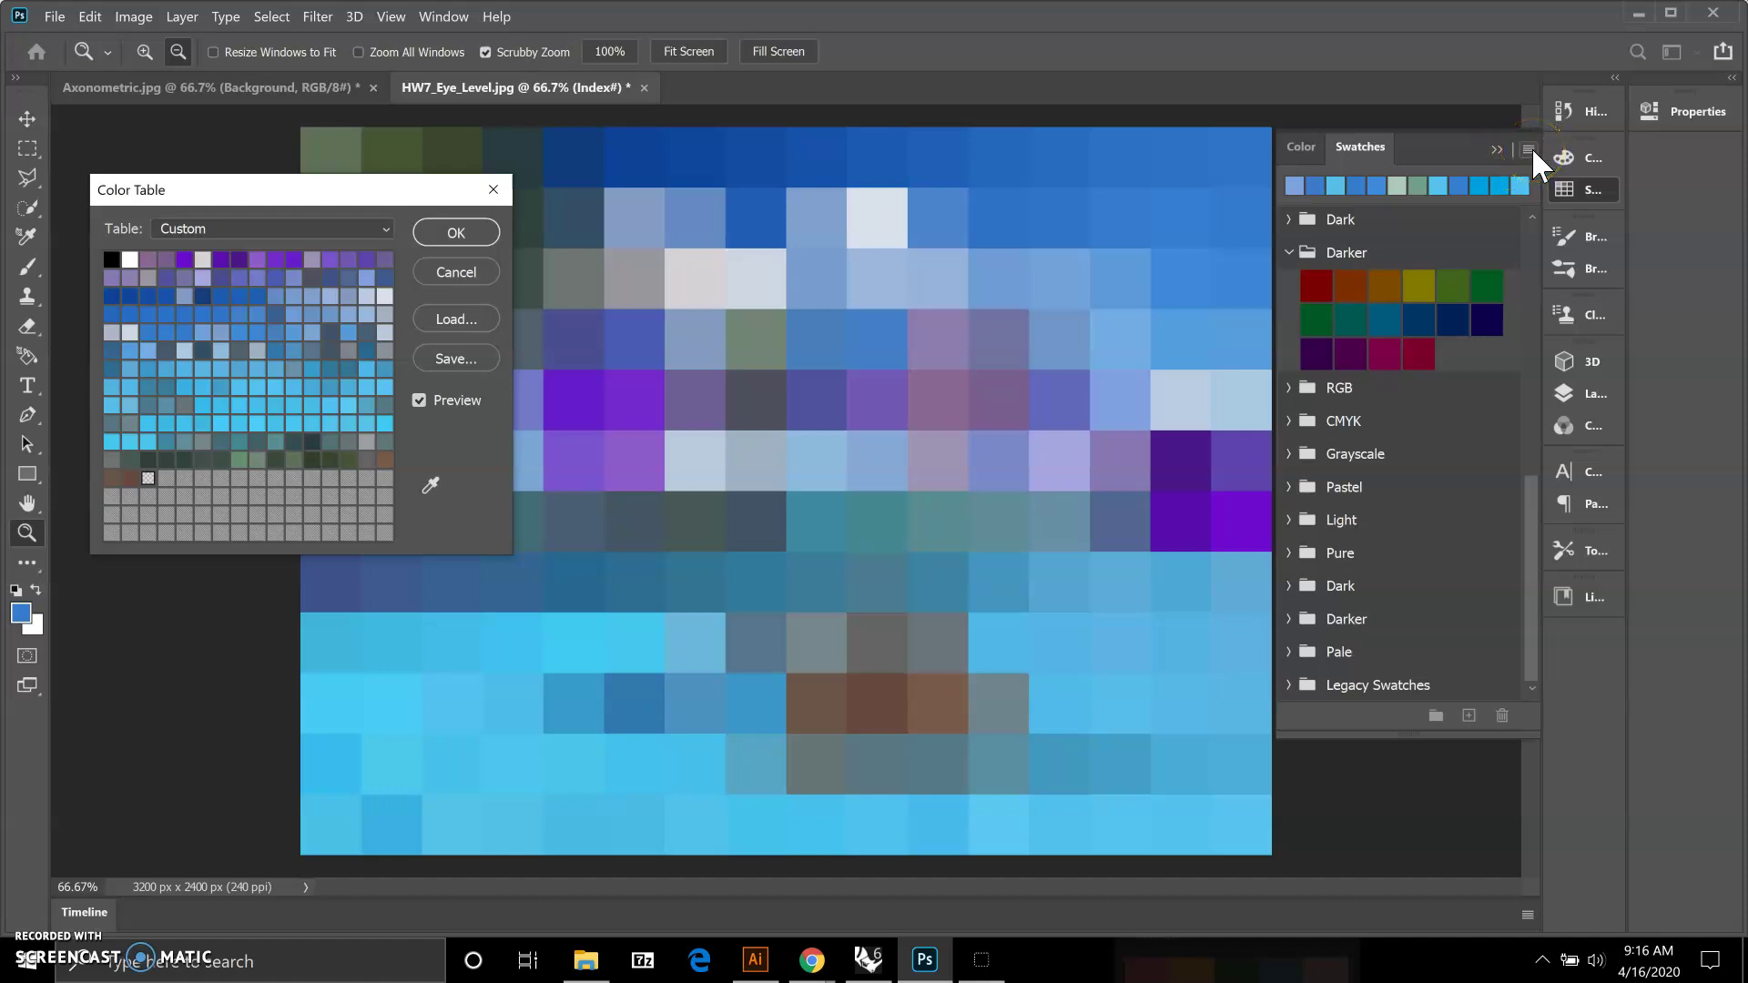
Create a new swatch group named Water.
click(444, 17)
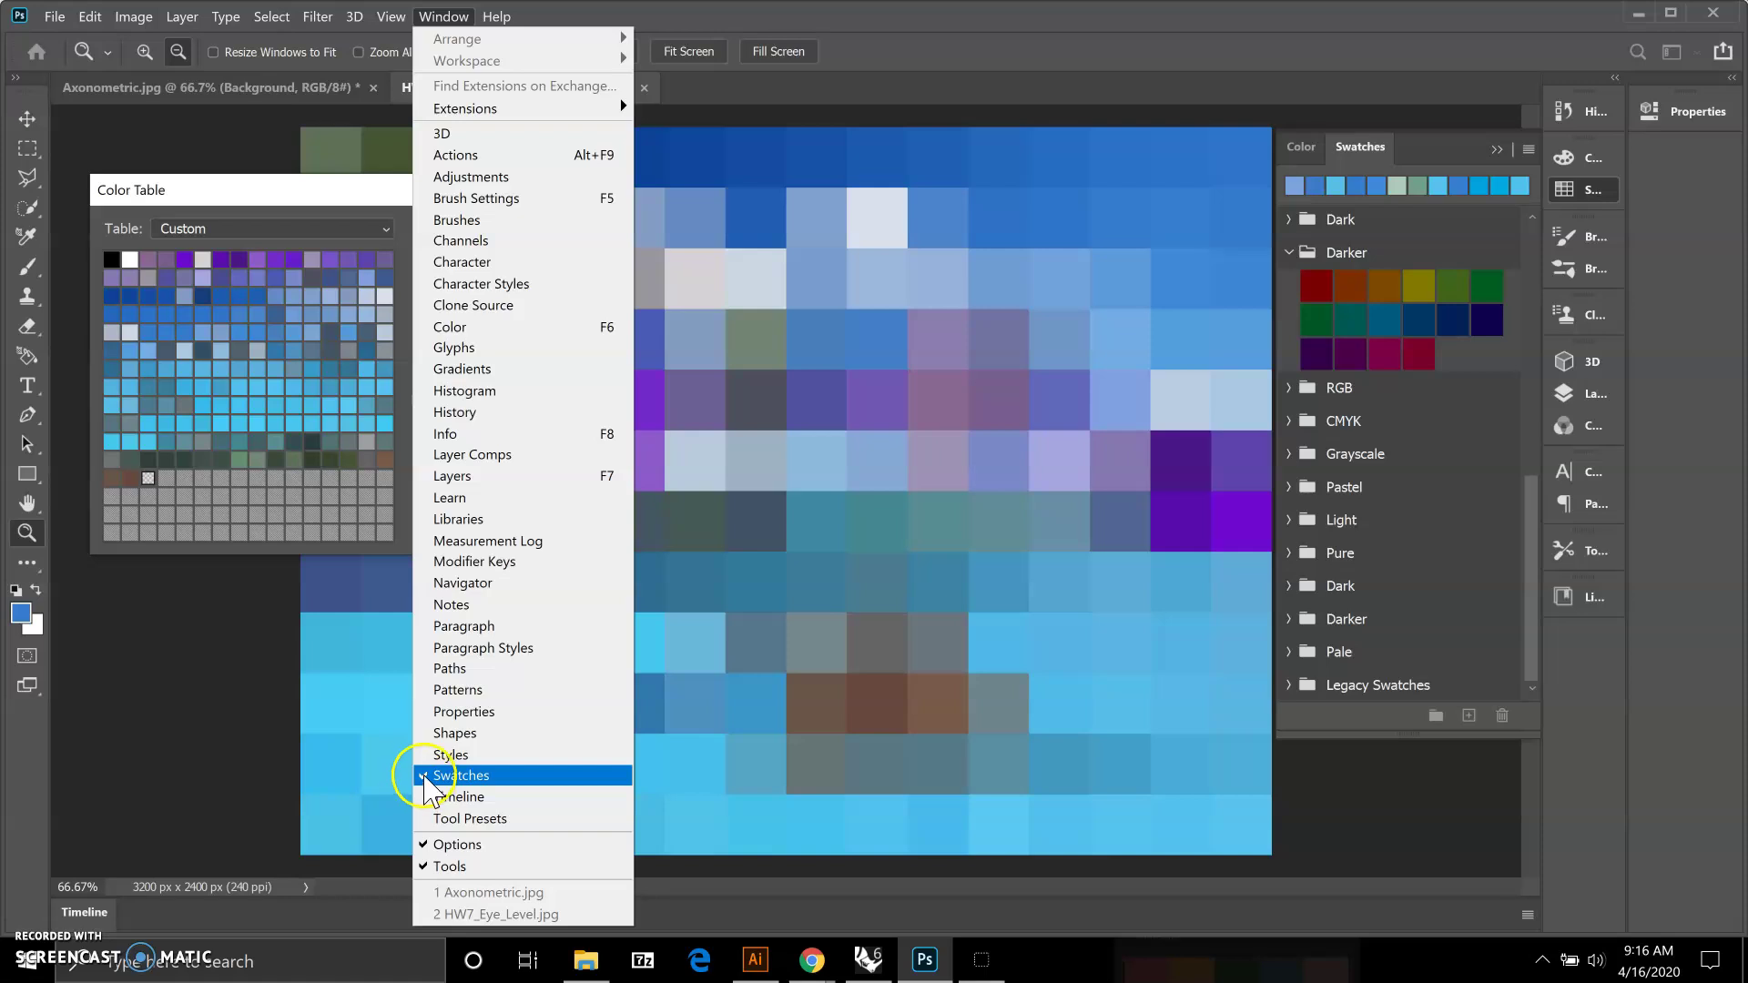
click(1202, 25)
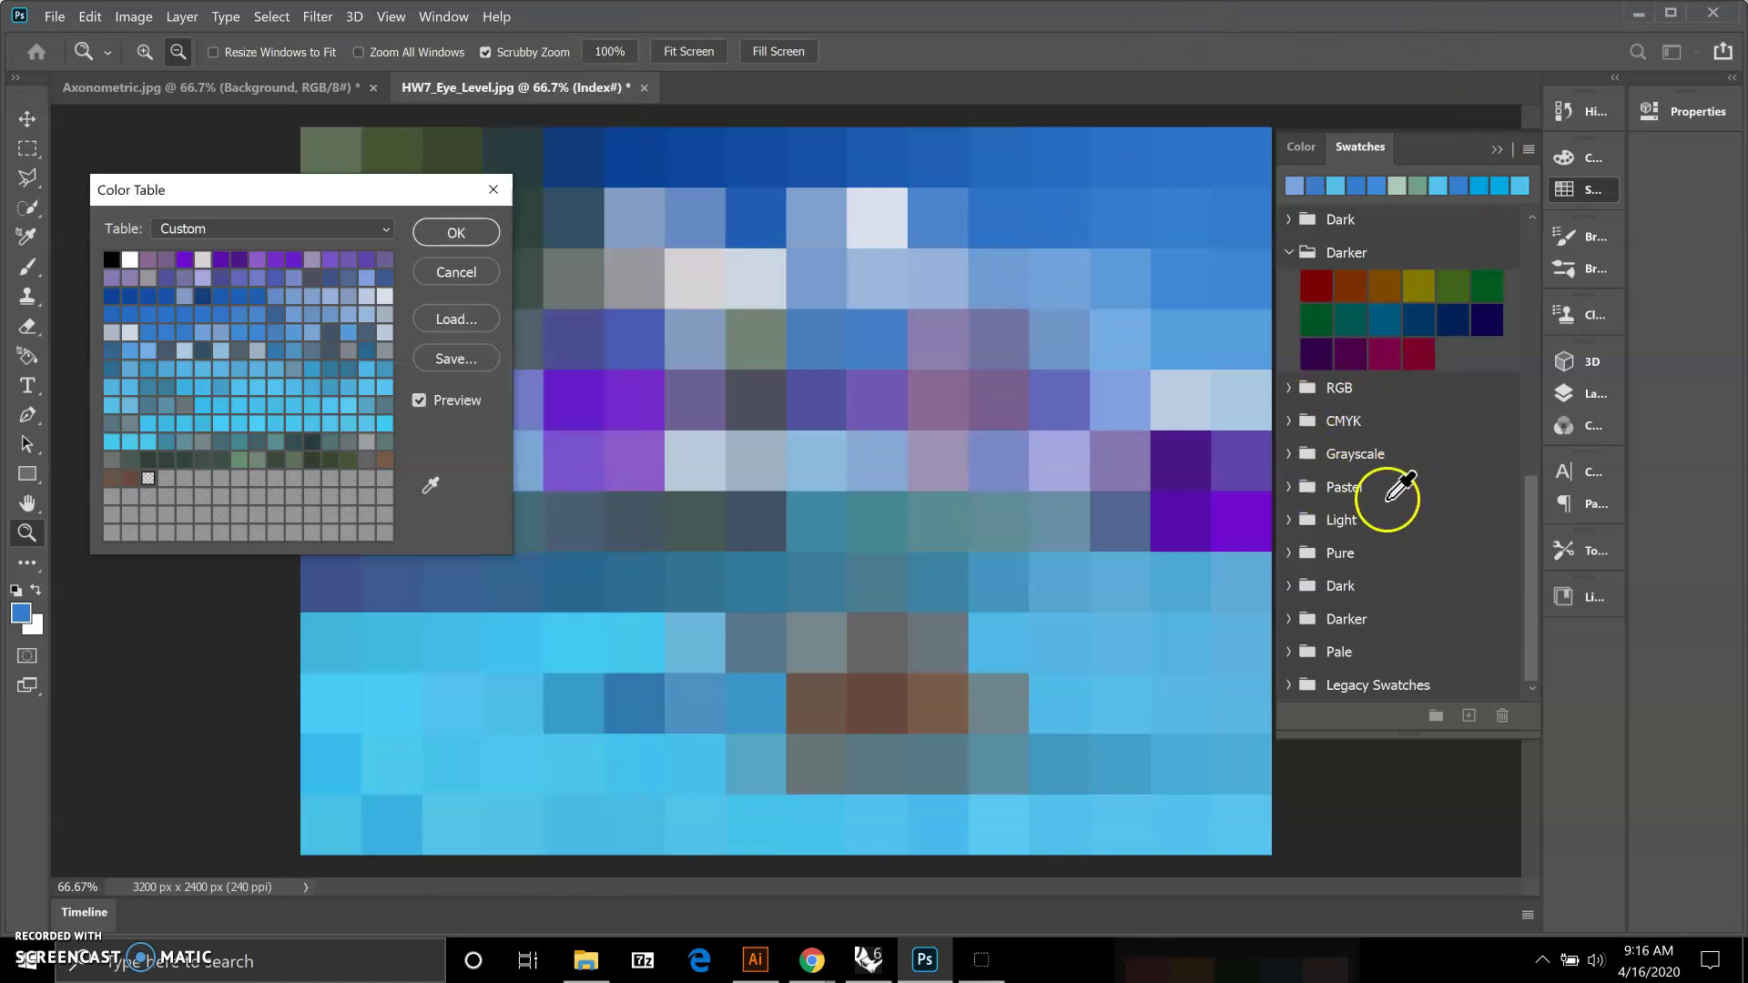
click(1527, 149)
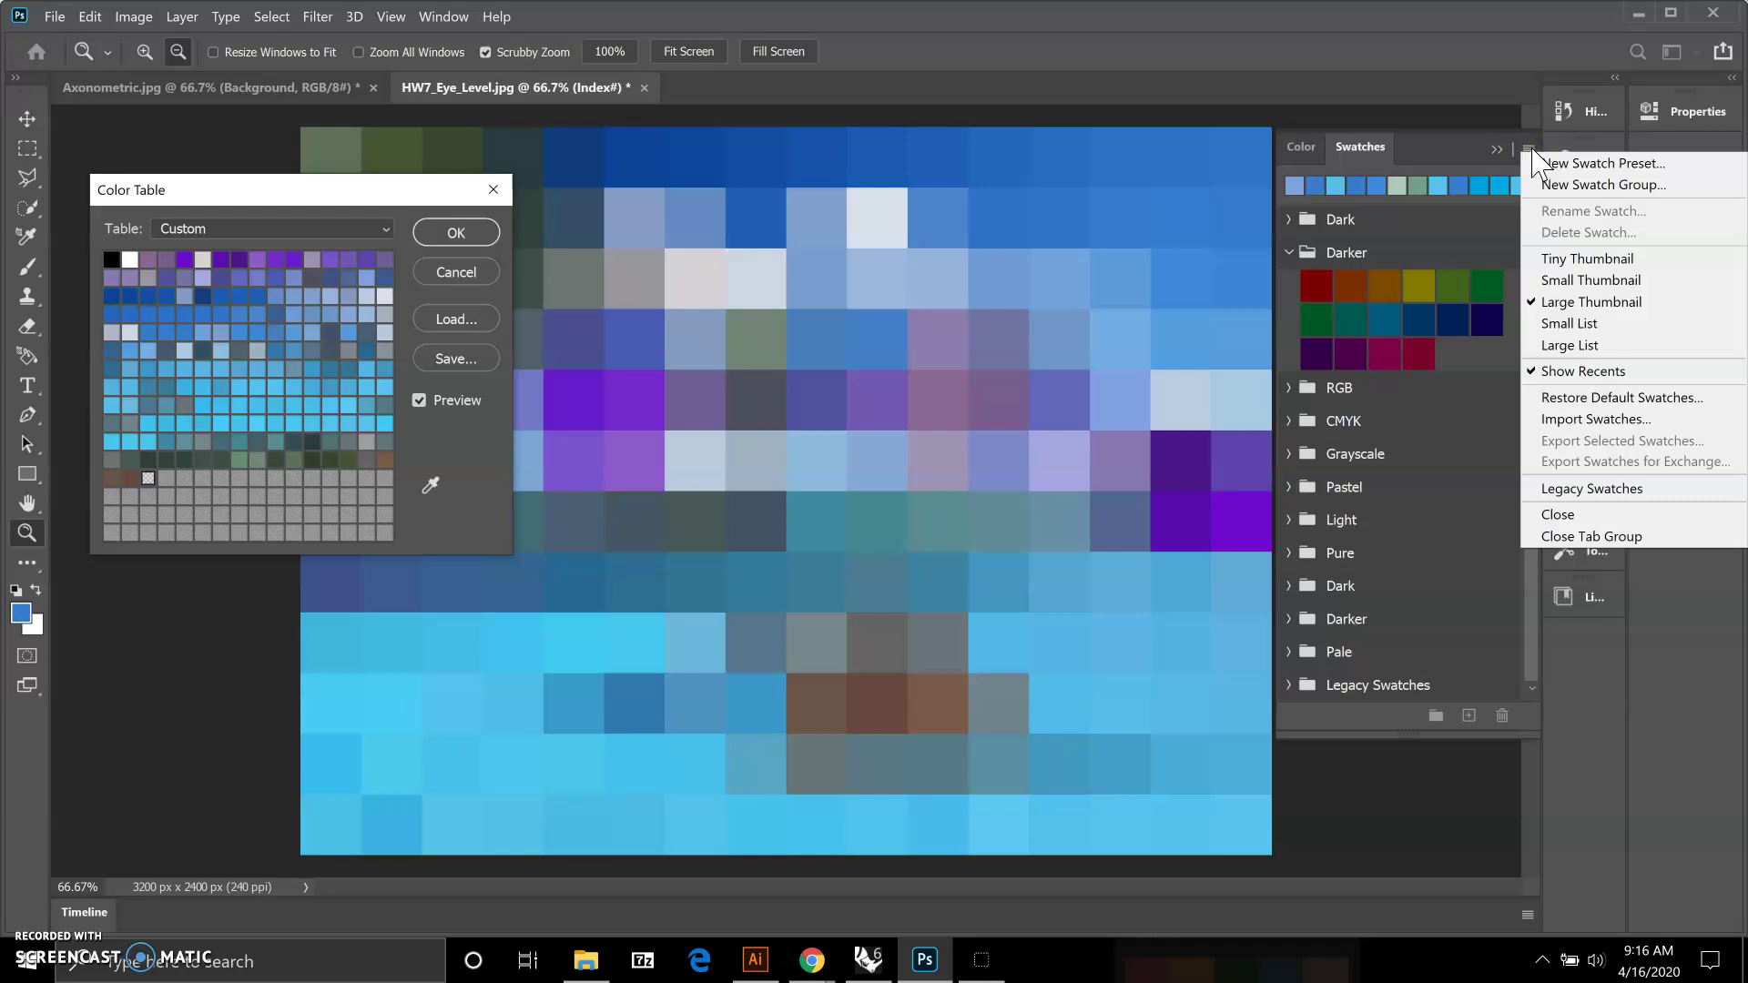
click(1548, 183)
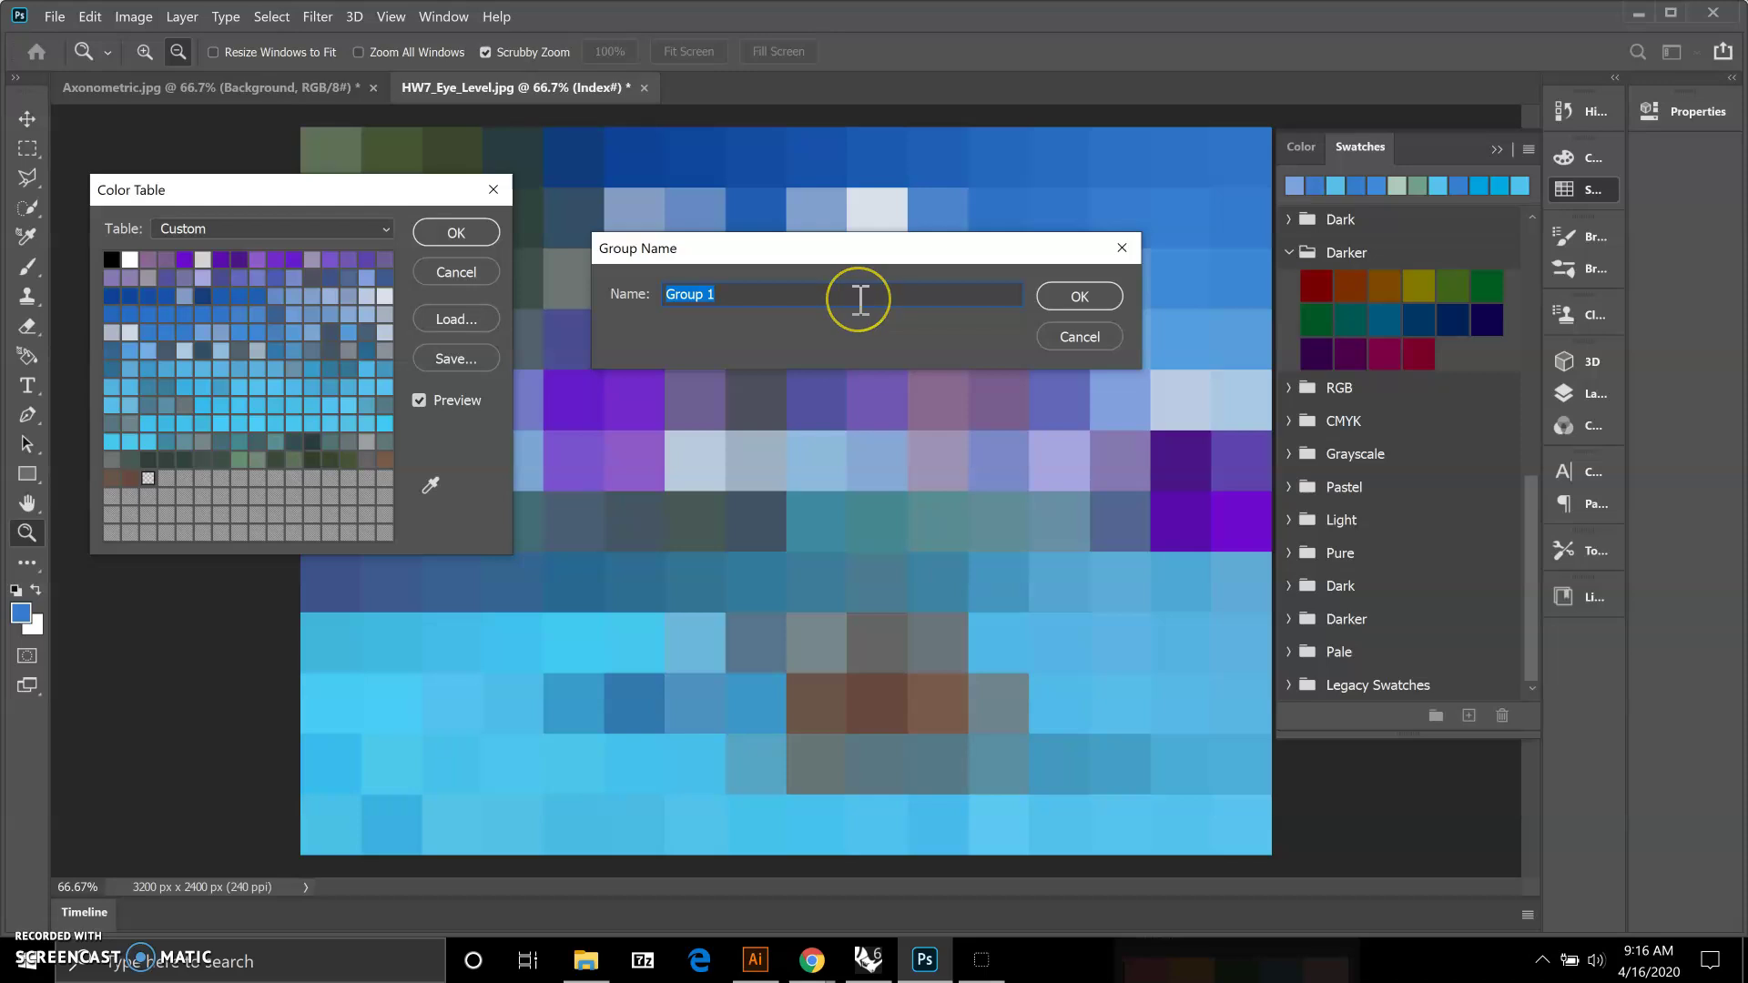
text(Water)
click(882, 298)
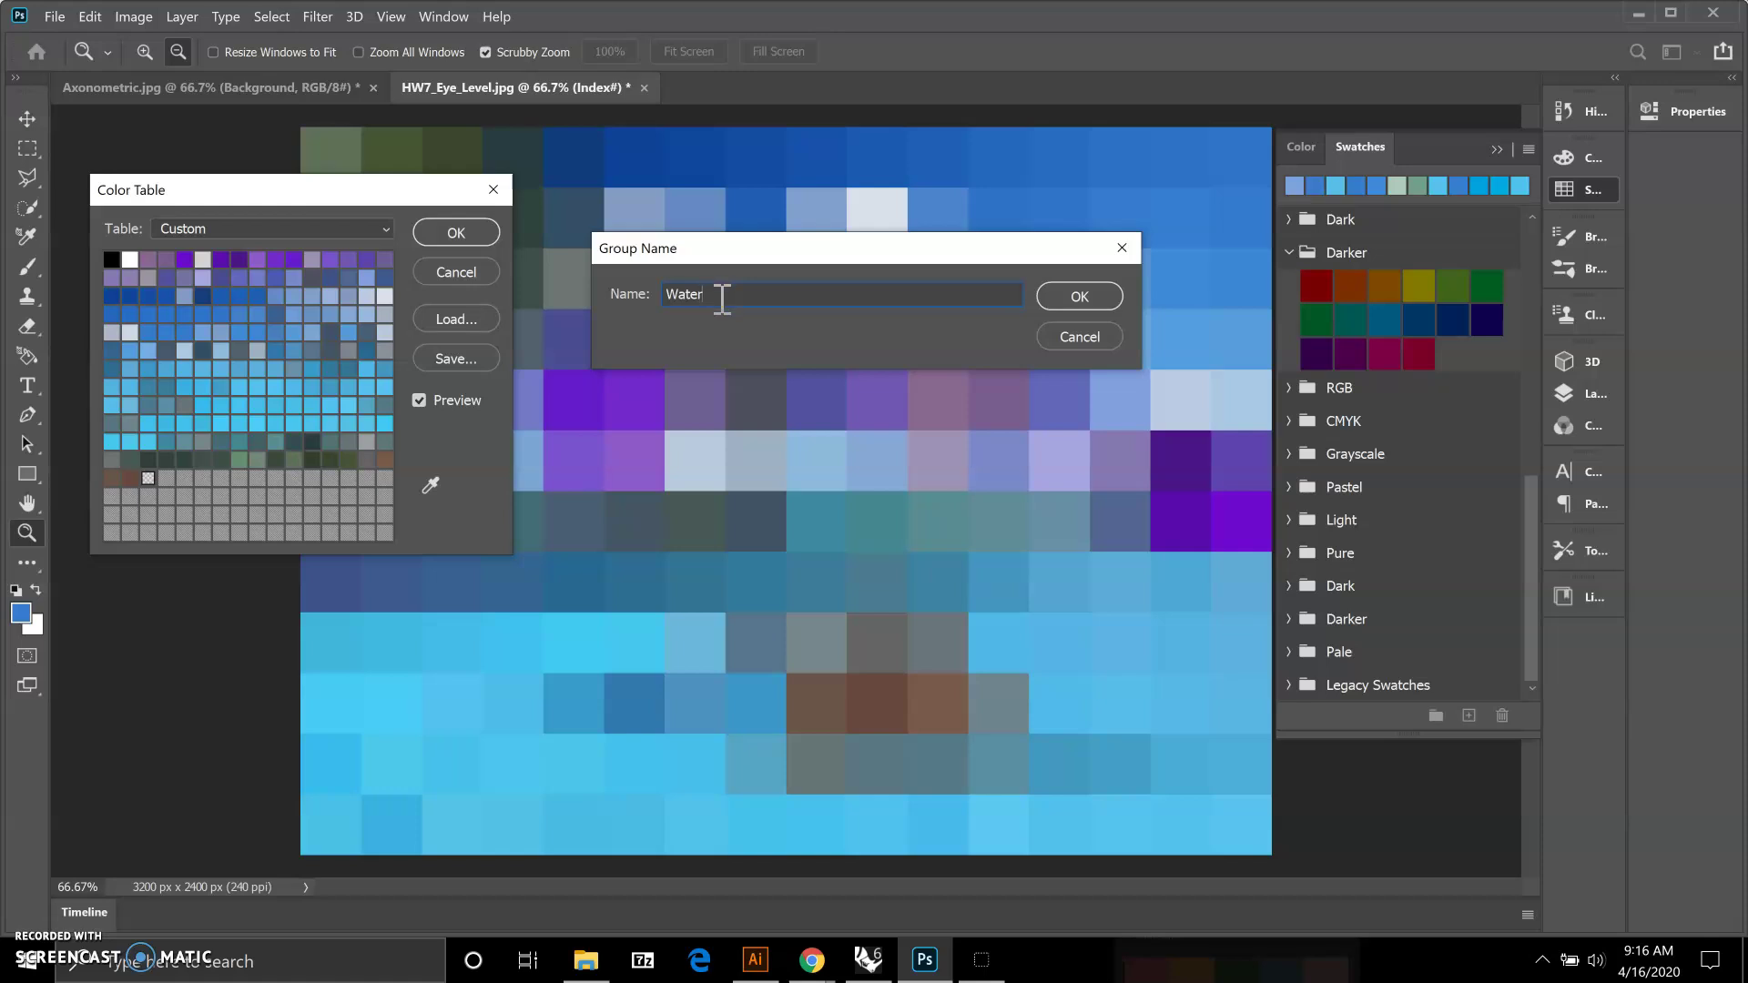
click(1074, 301)
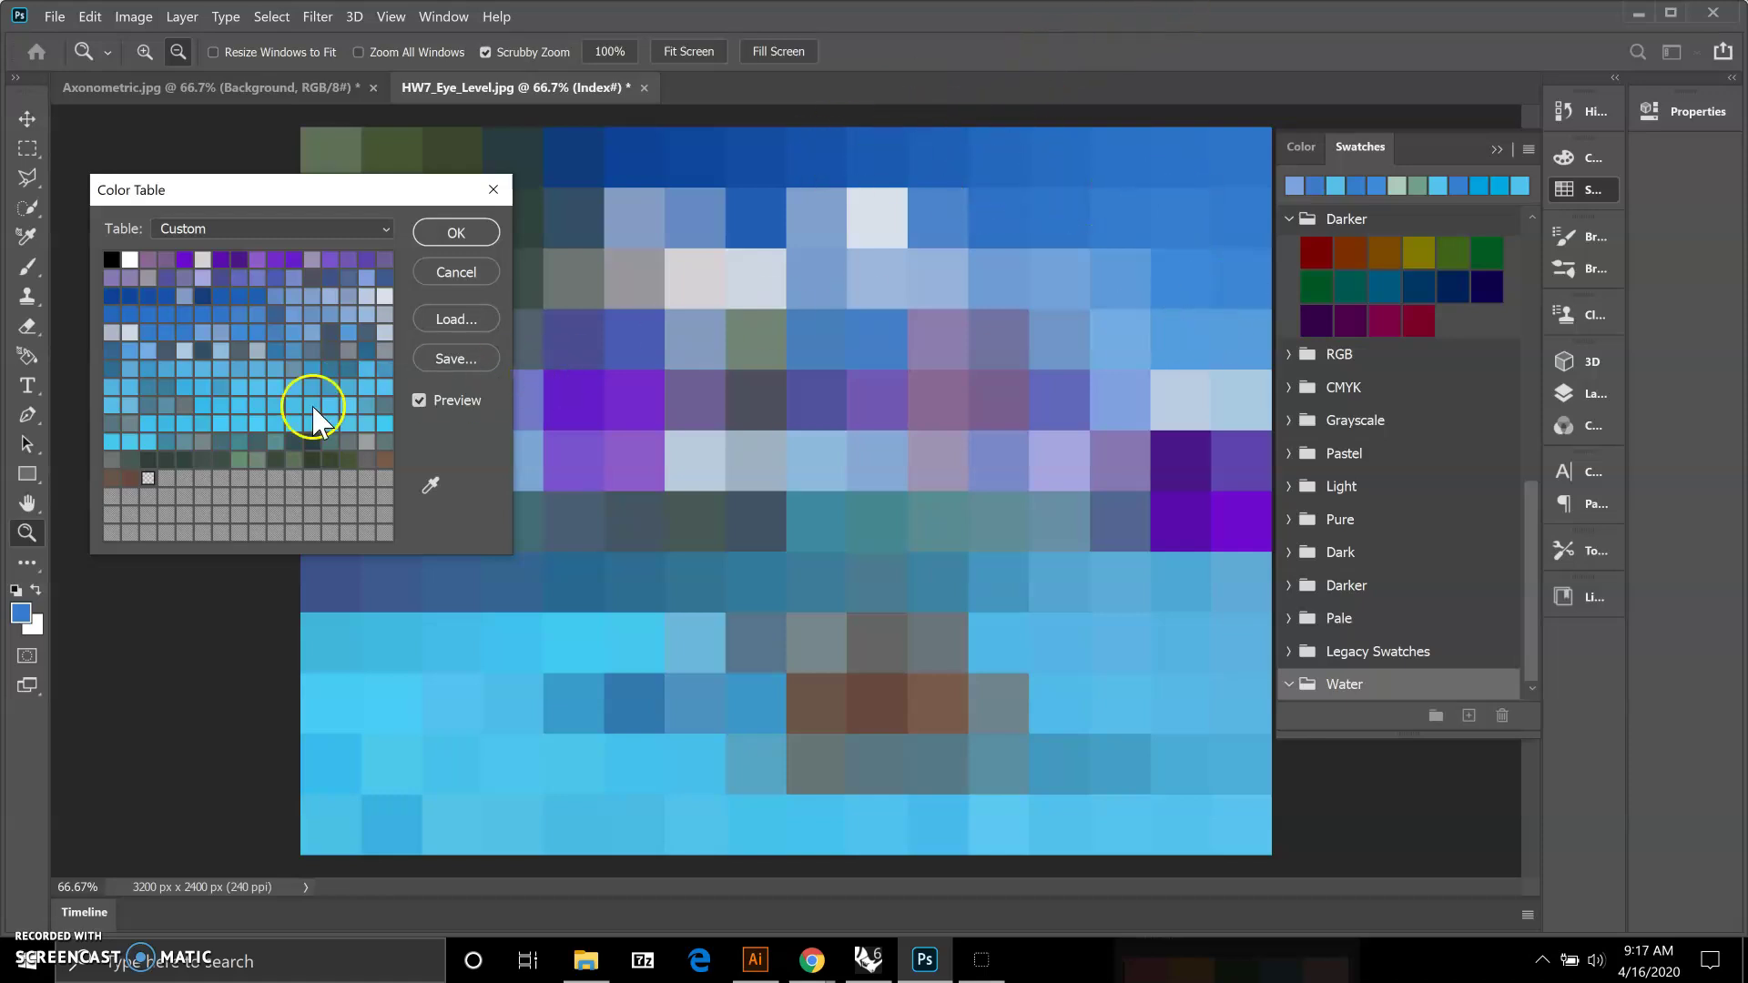
Match the medium blue color #367dce in the color table to PANTONE 660 C from the PANTONE+ Solid Coated book.
click(186, 333)
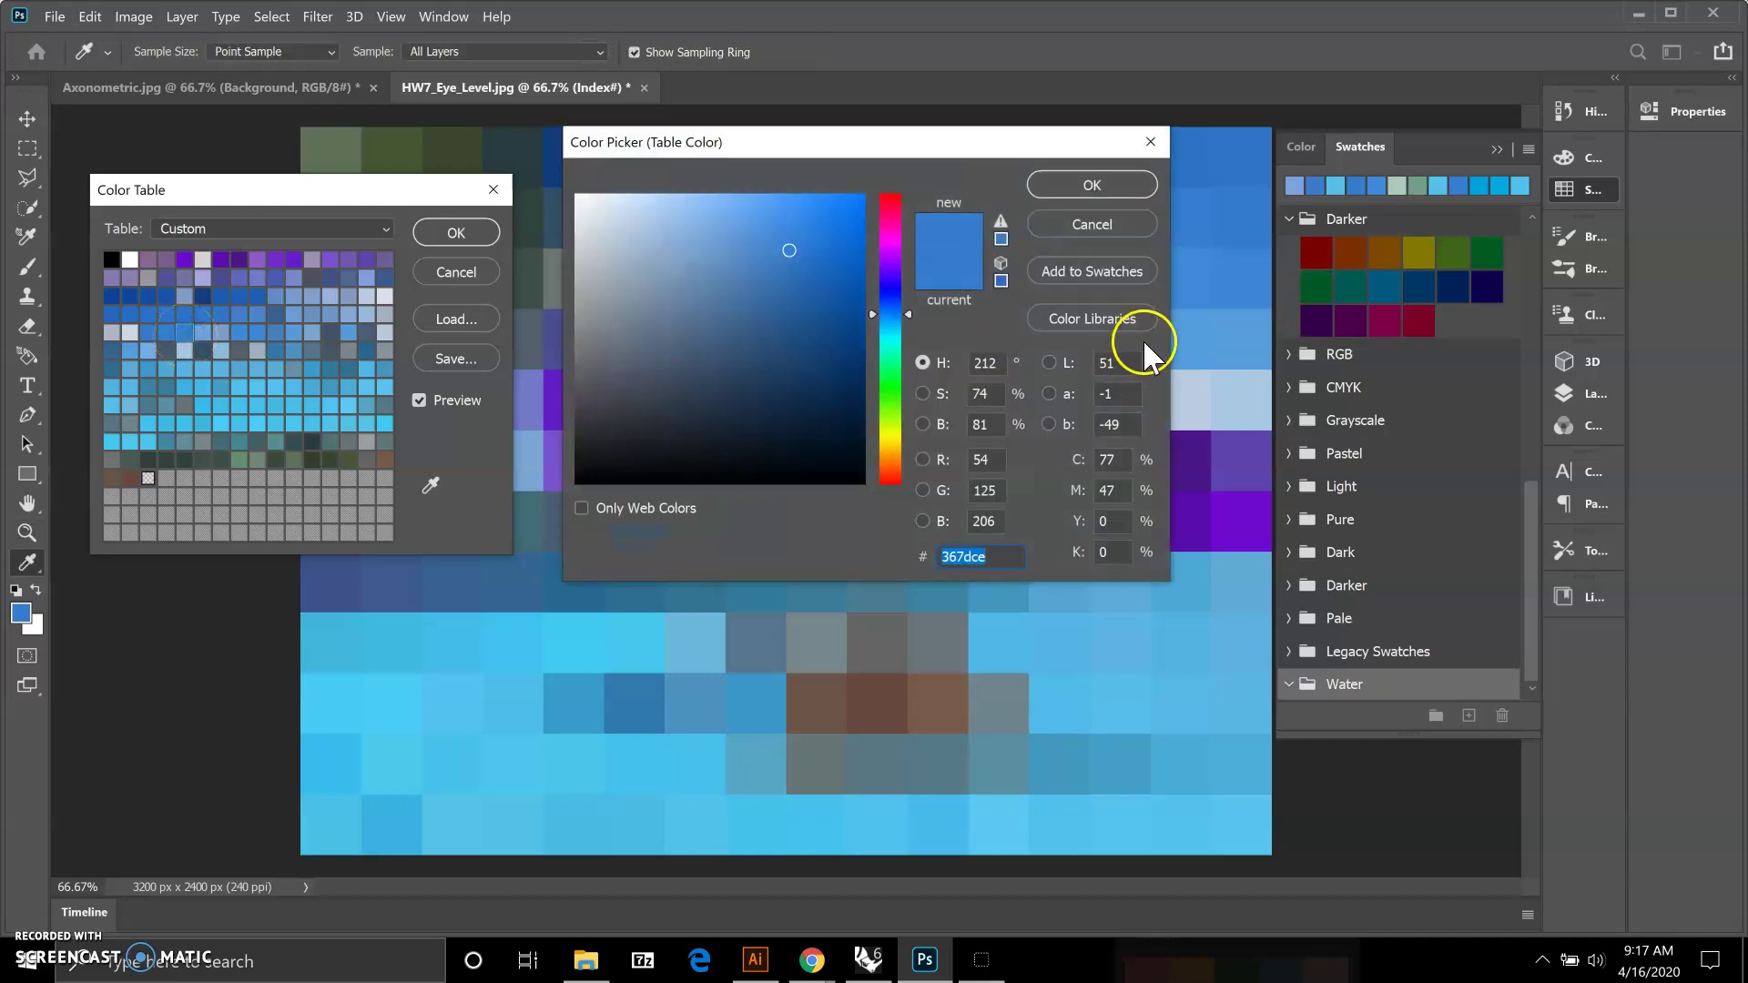
click(1076, 319)
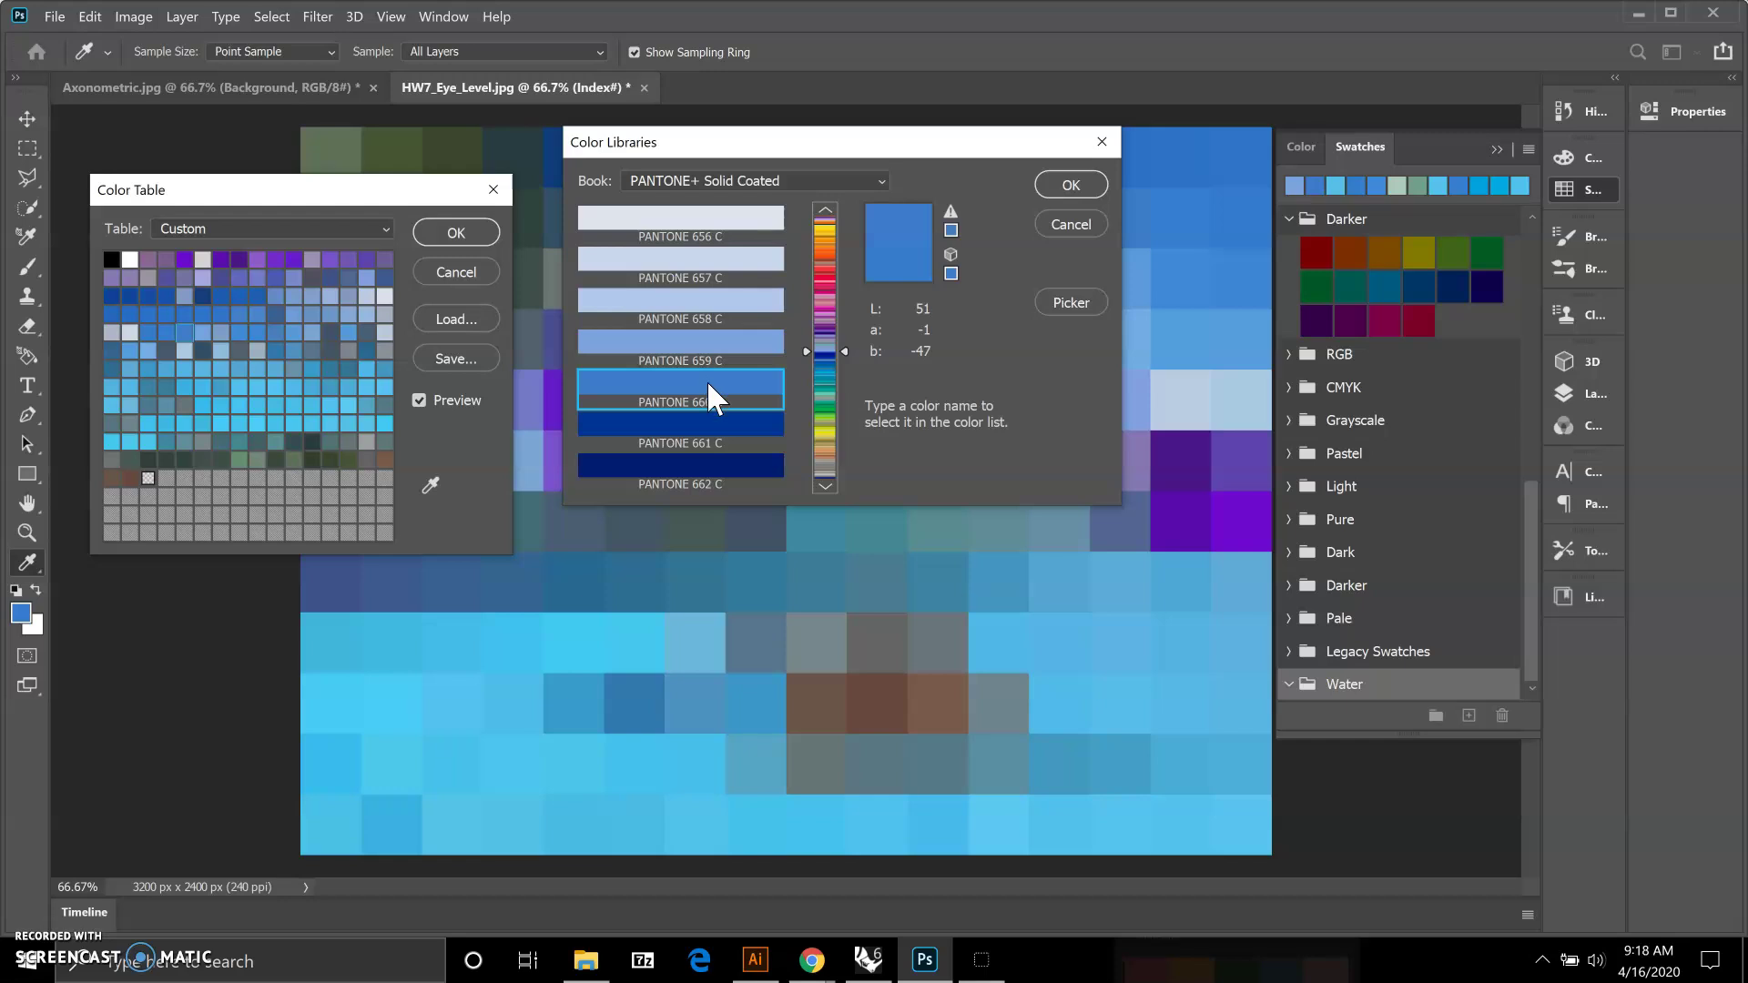
click(734, 380)
click(956, 275)
click(1091, 183)
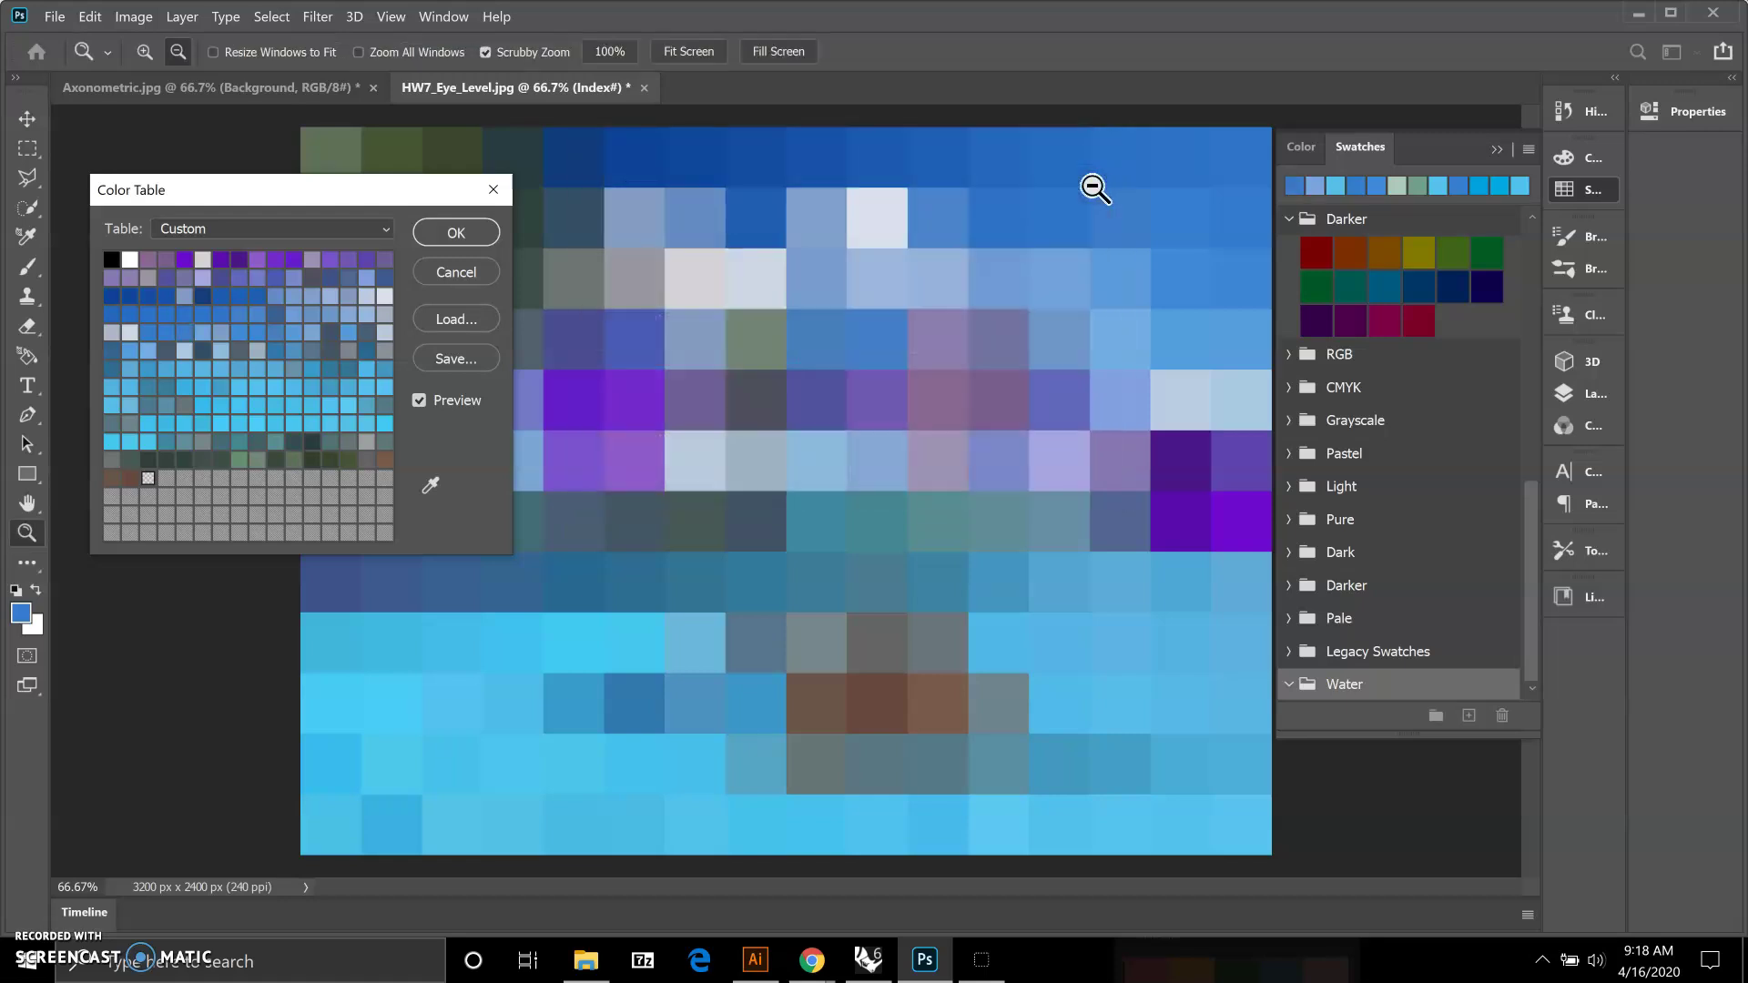
Make a medium blue in the color table's fourth row transparent using the table's eyedropper.
click(428, 485)
click(176, 325)
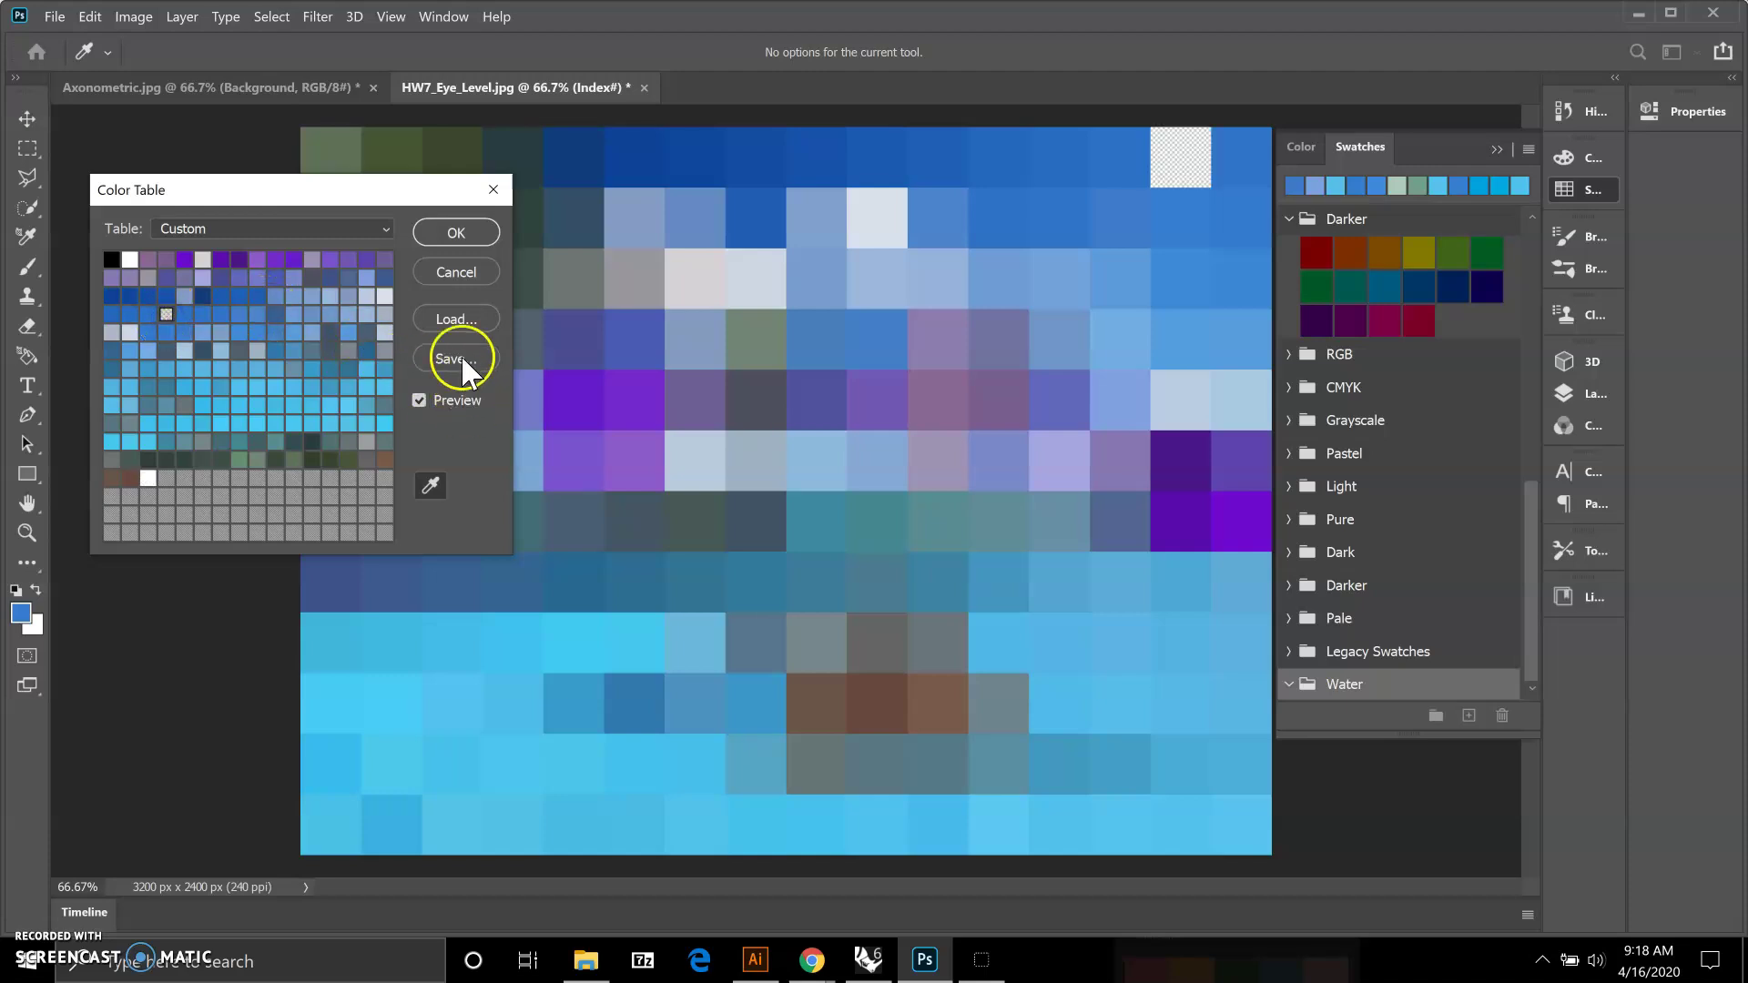
click(432, 485)
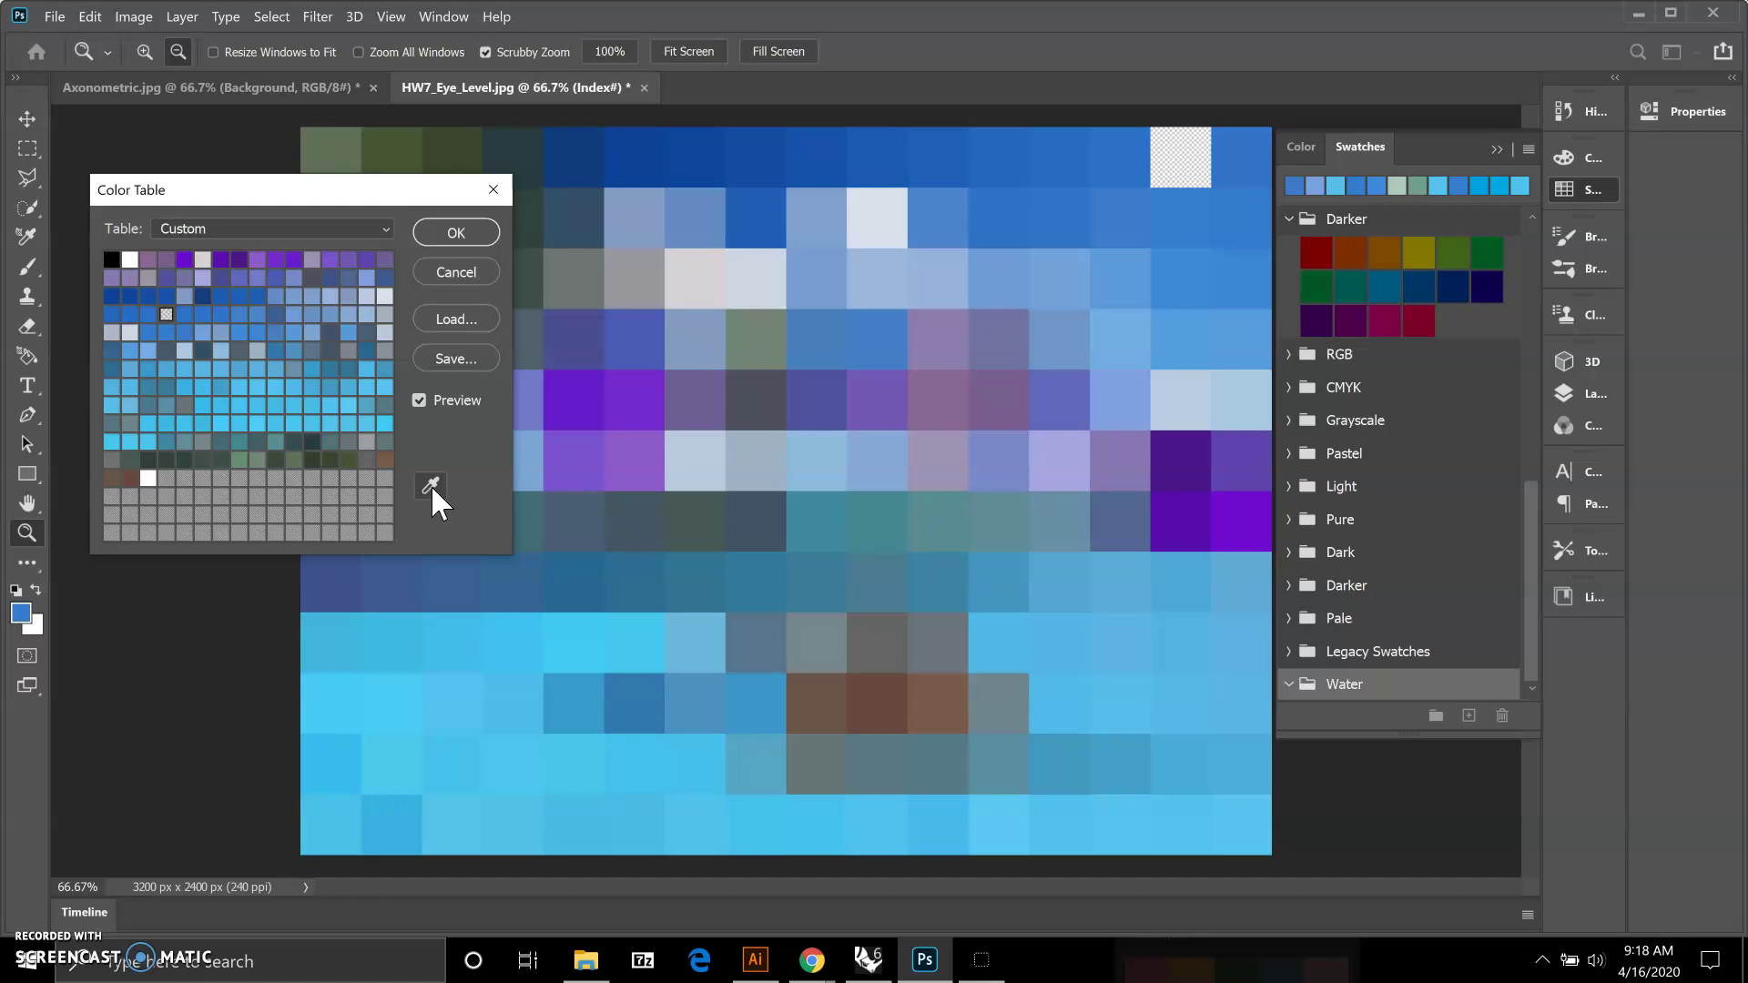
Choose PANTONE 659 C for the medium blue table color and add it to the Water group as a swatch named Light Rain Water.
click(167, 333)
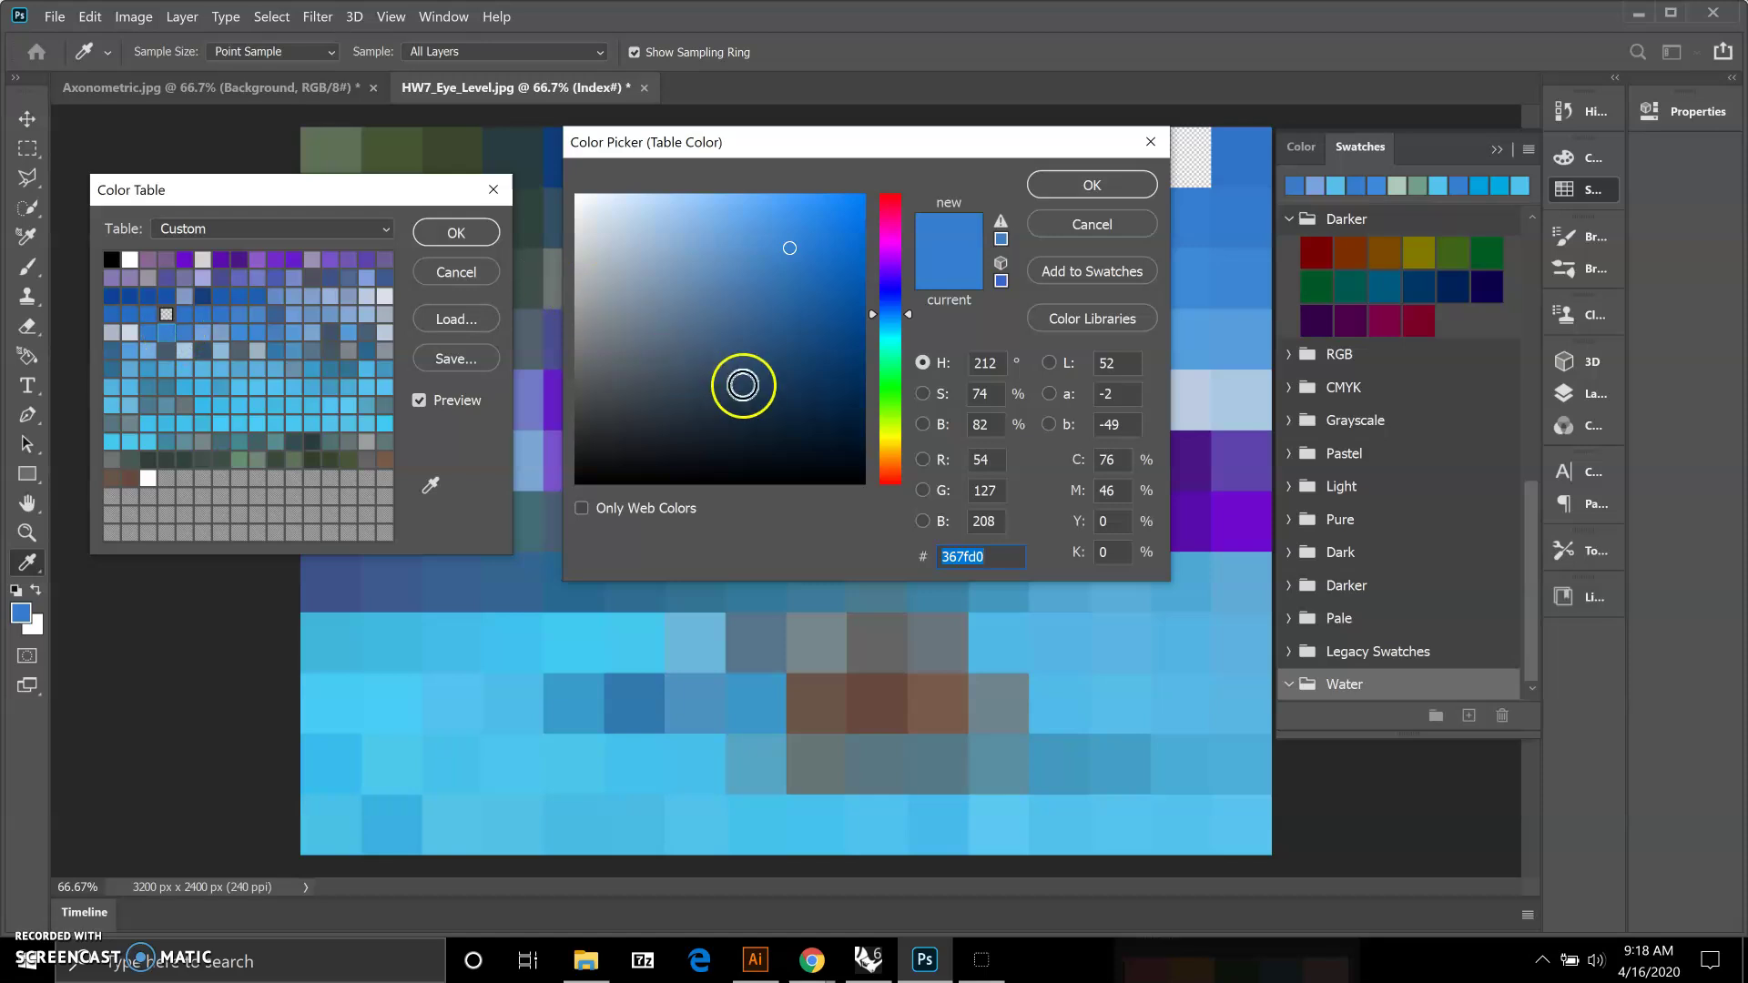
click(1098, 315)
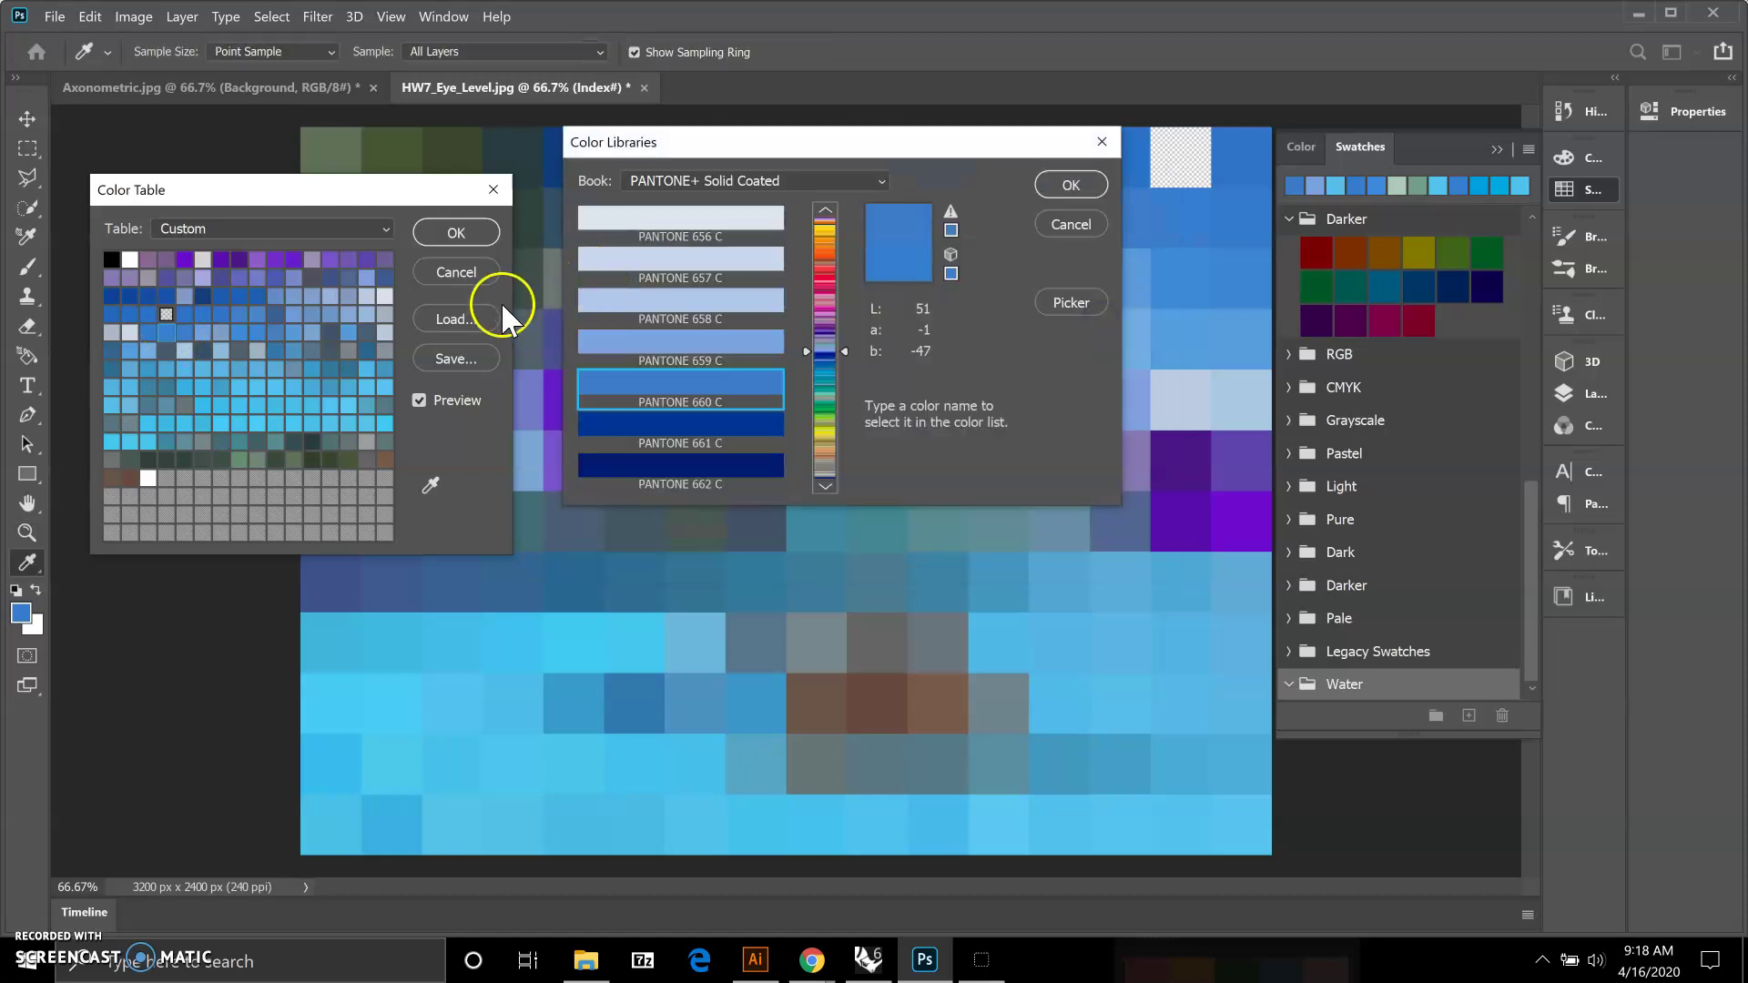
click(664, 341)
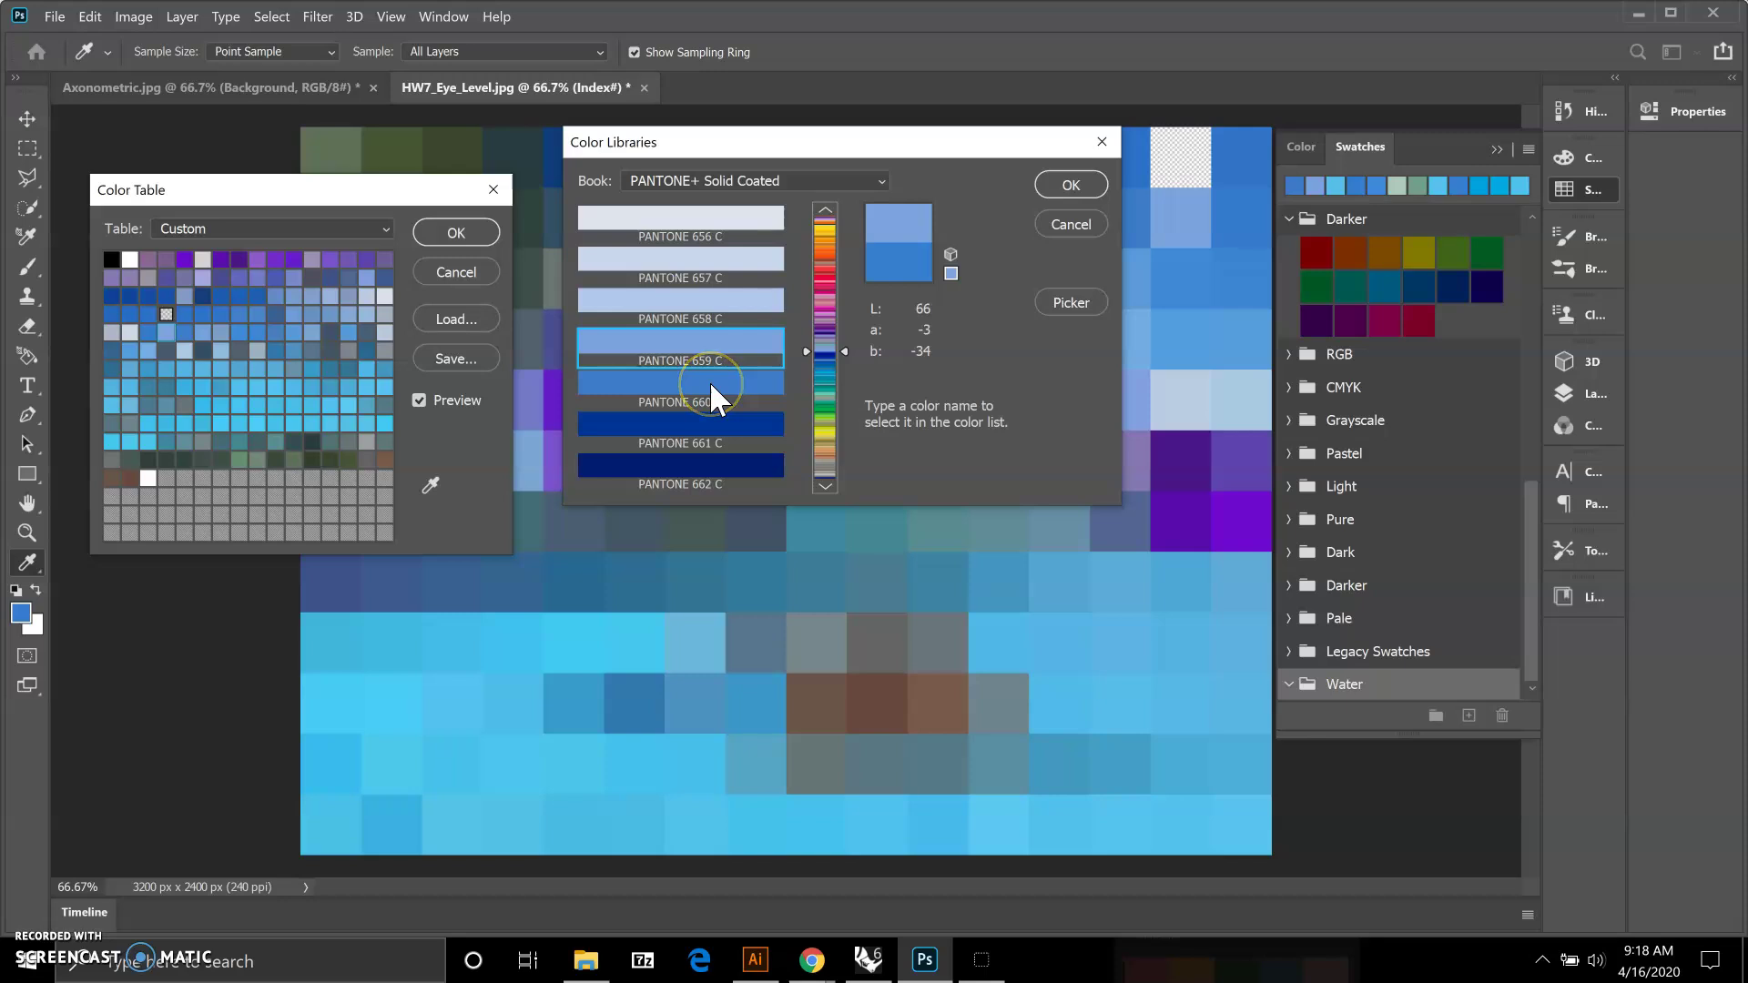
click(1071, 304)
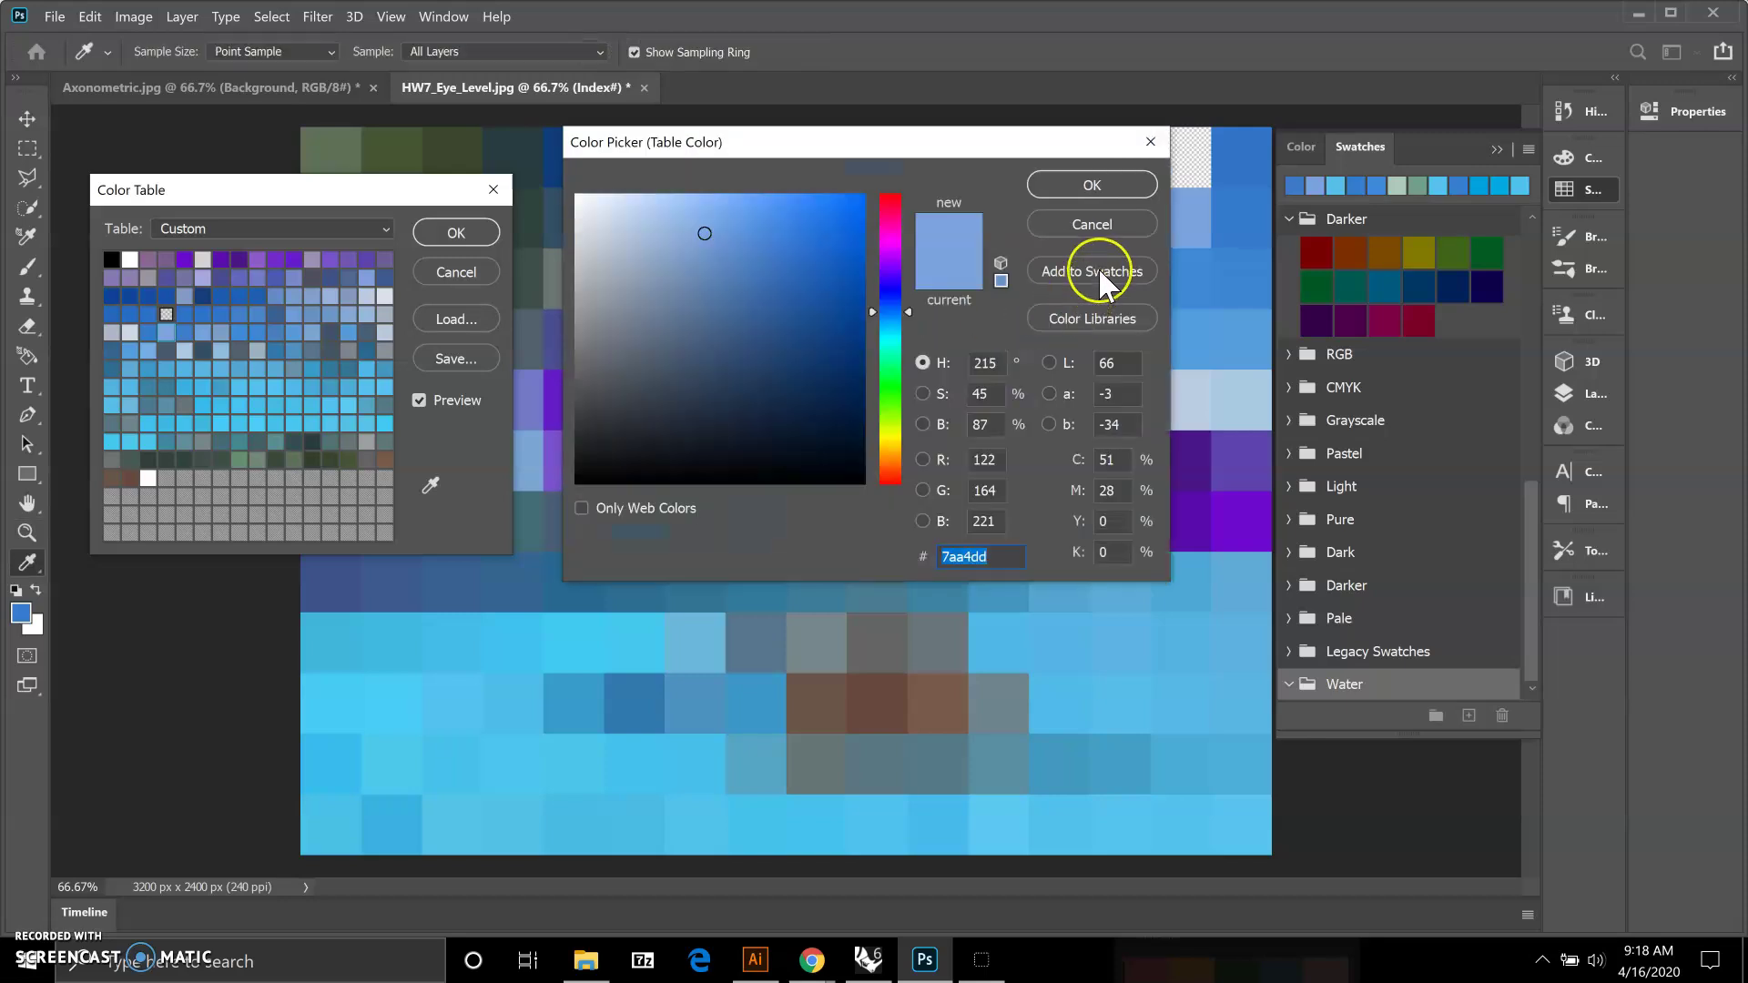
click(1098, 268)
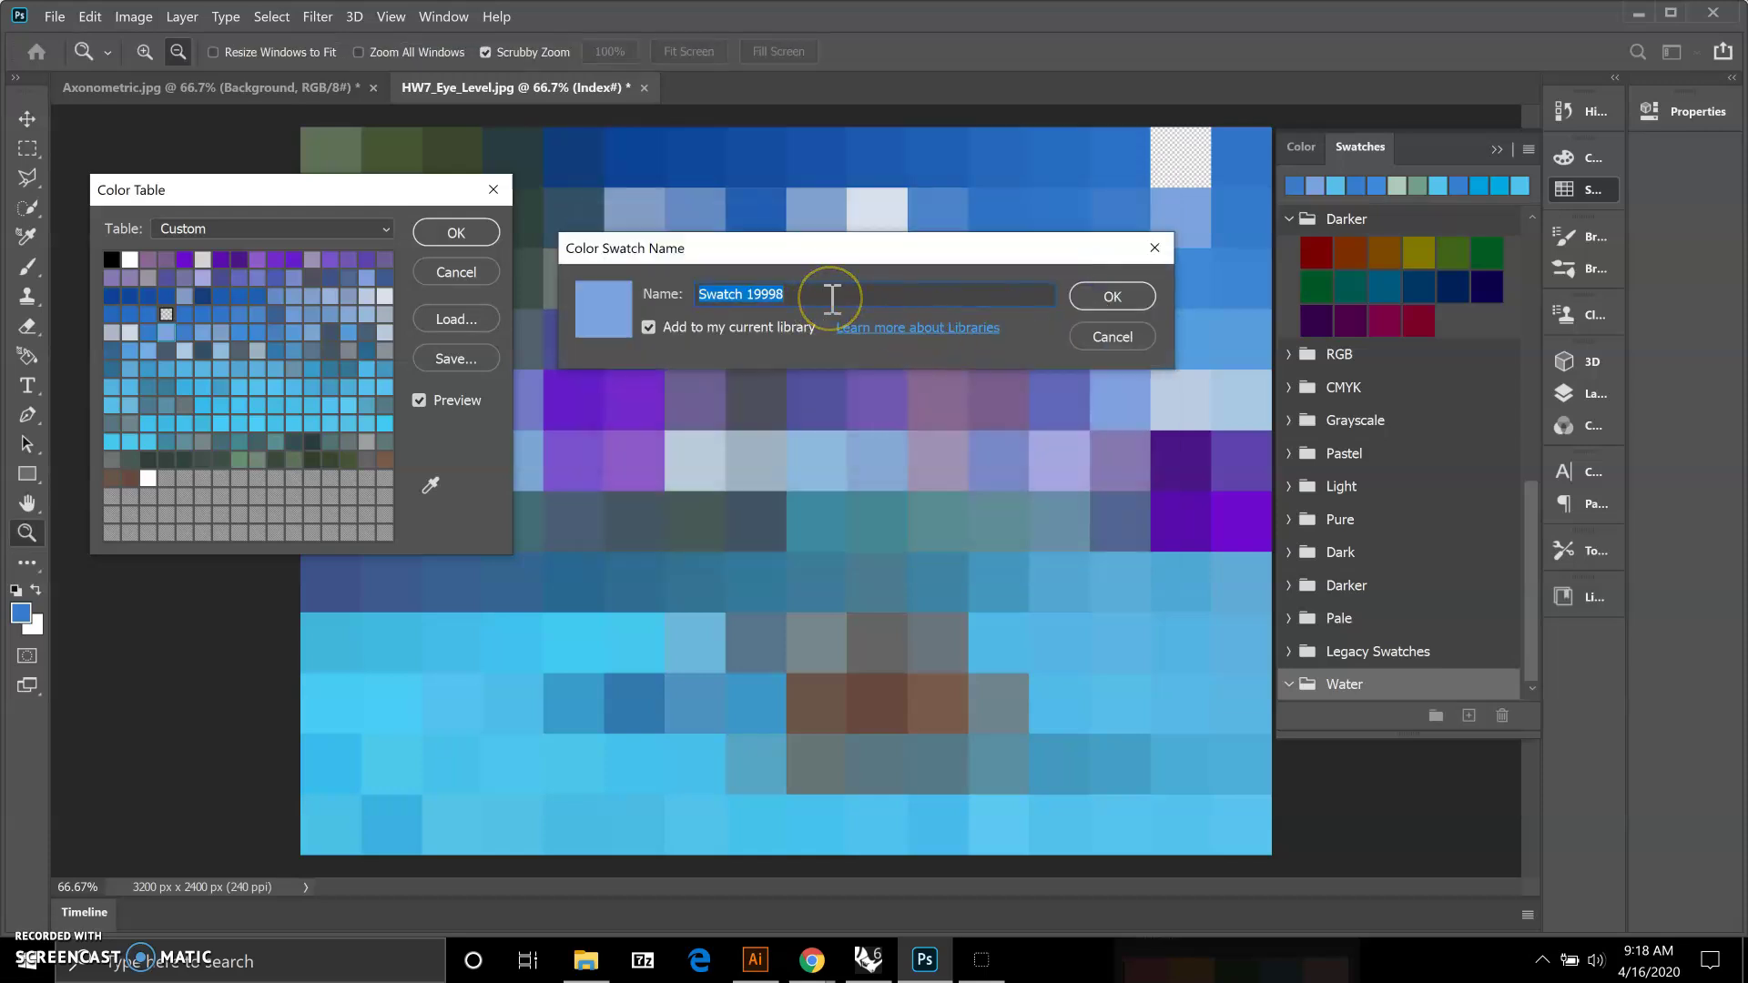
text(Light )
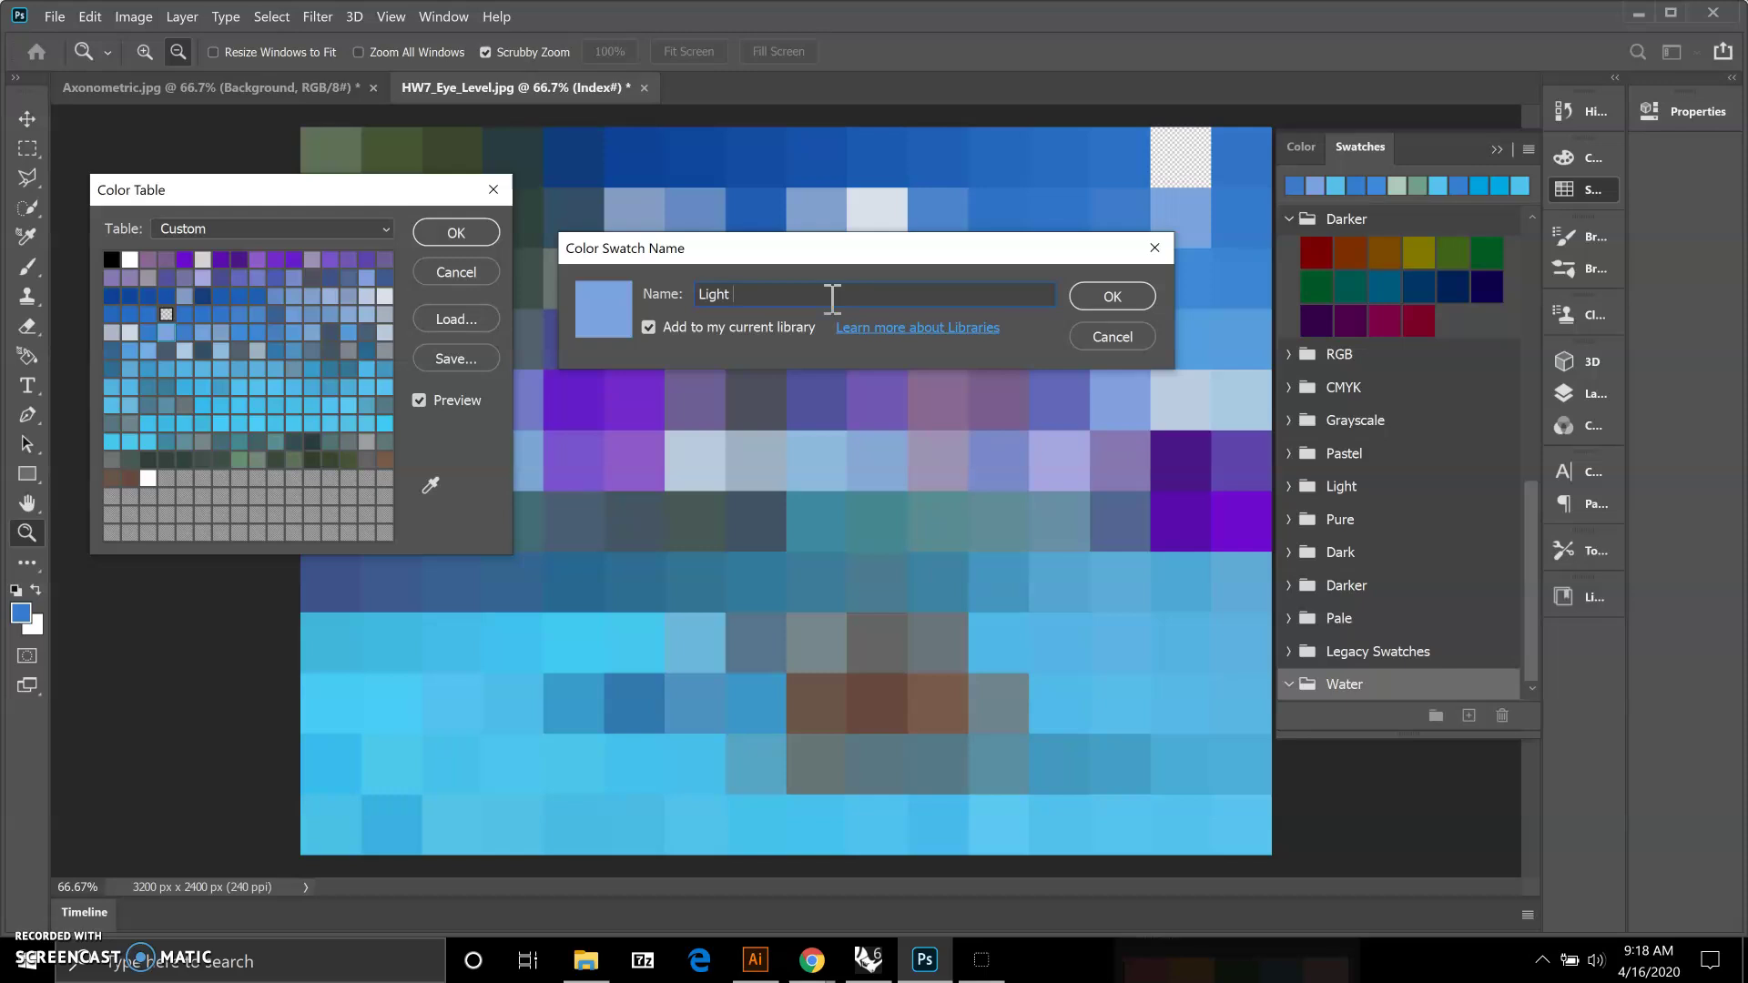
text(Rain Water)
click(1090, 293)
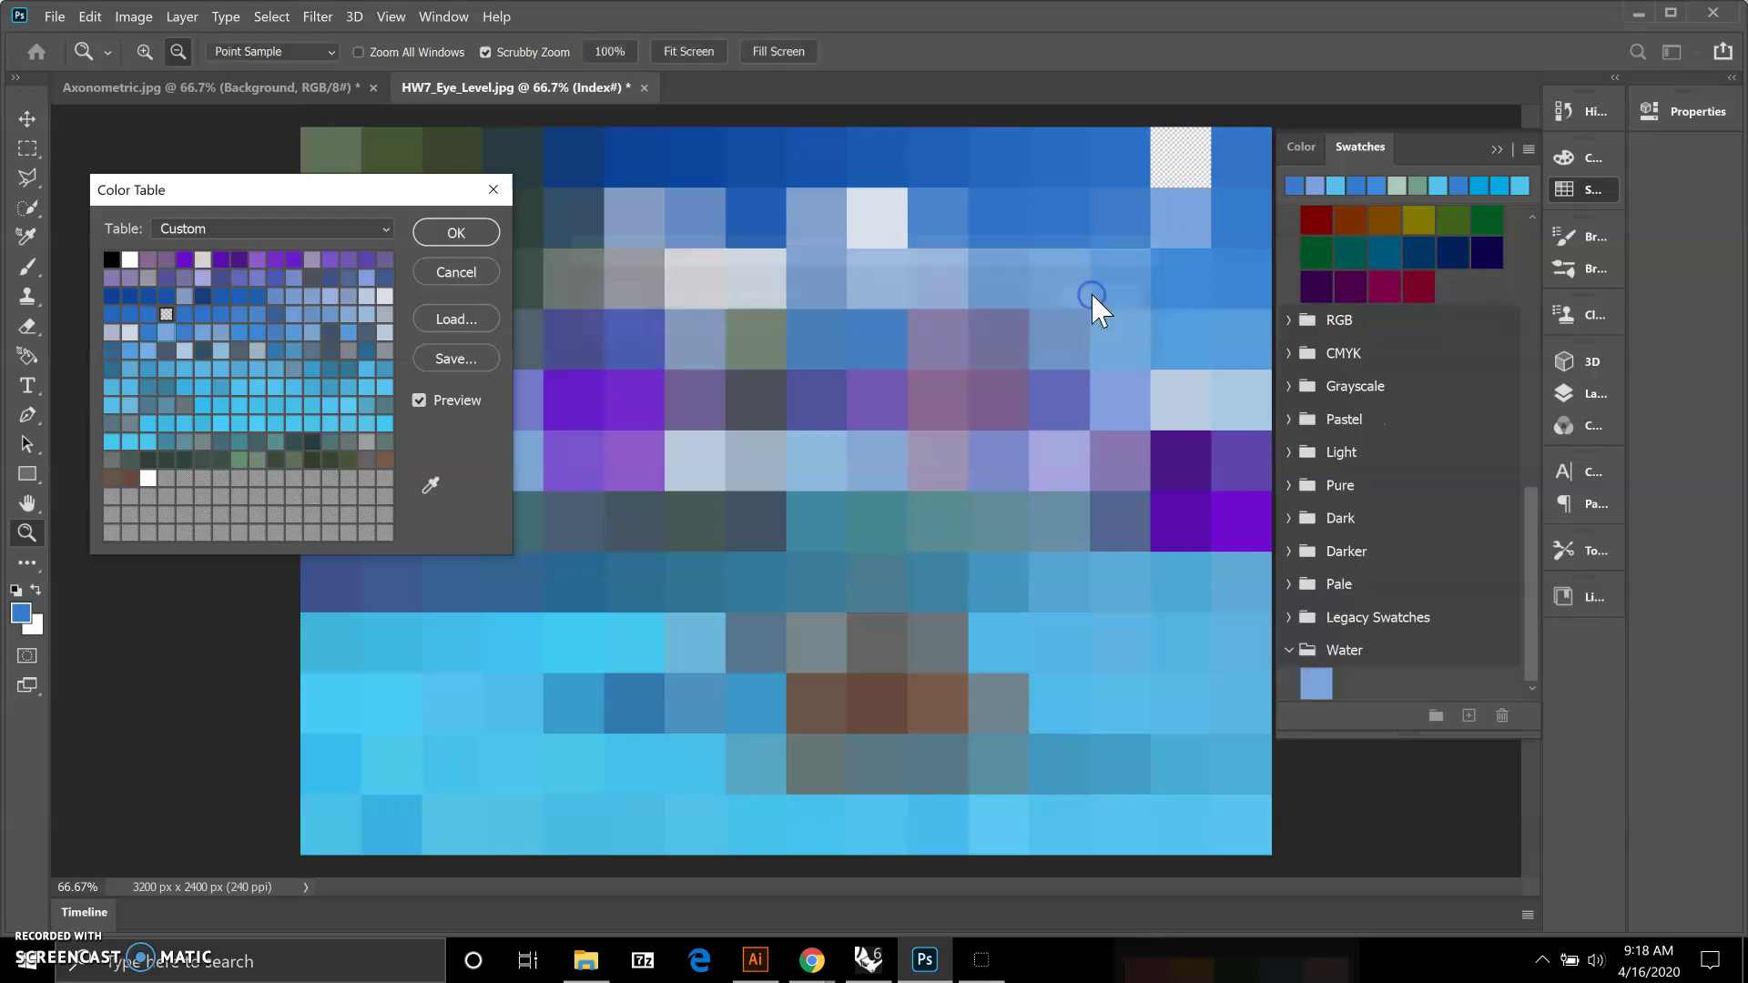
Change the table color to PANTONE 660 C and add it to the Water group as a swatch named Dark Rain Water.
click(1073, 319)
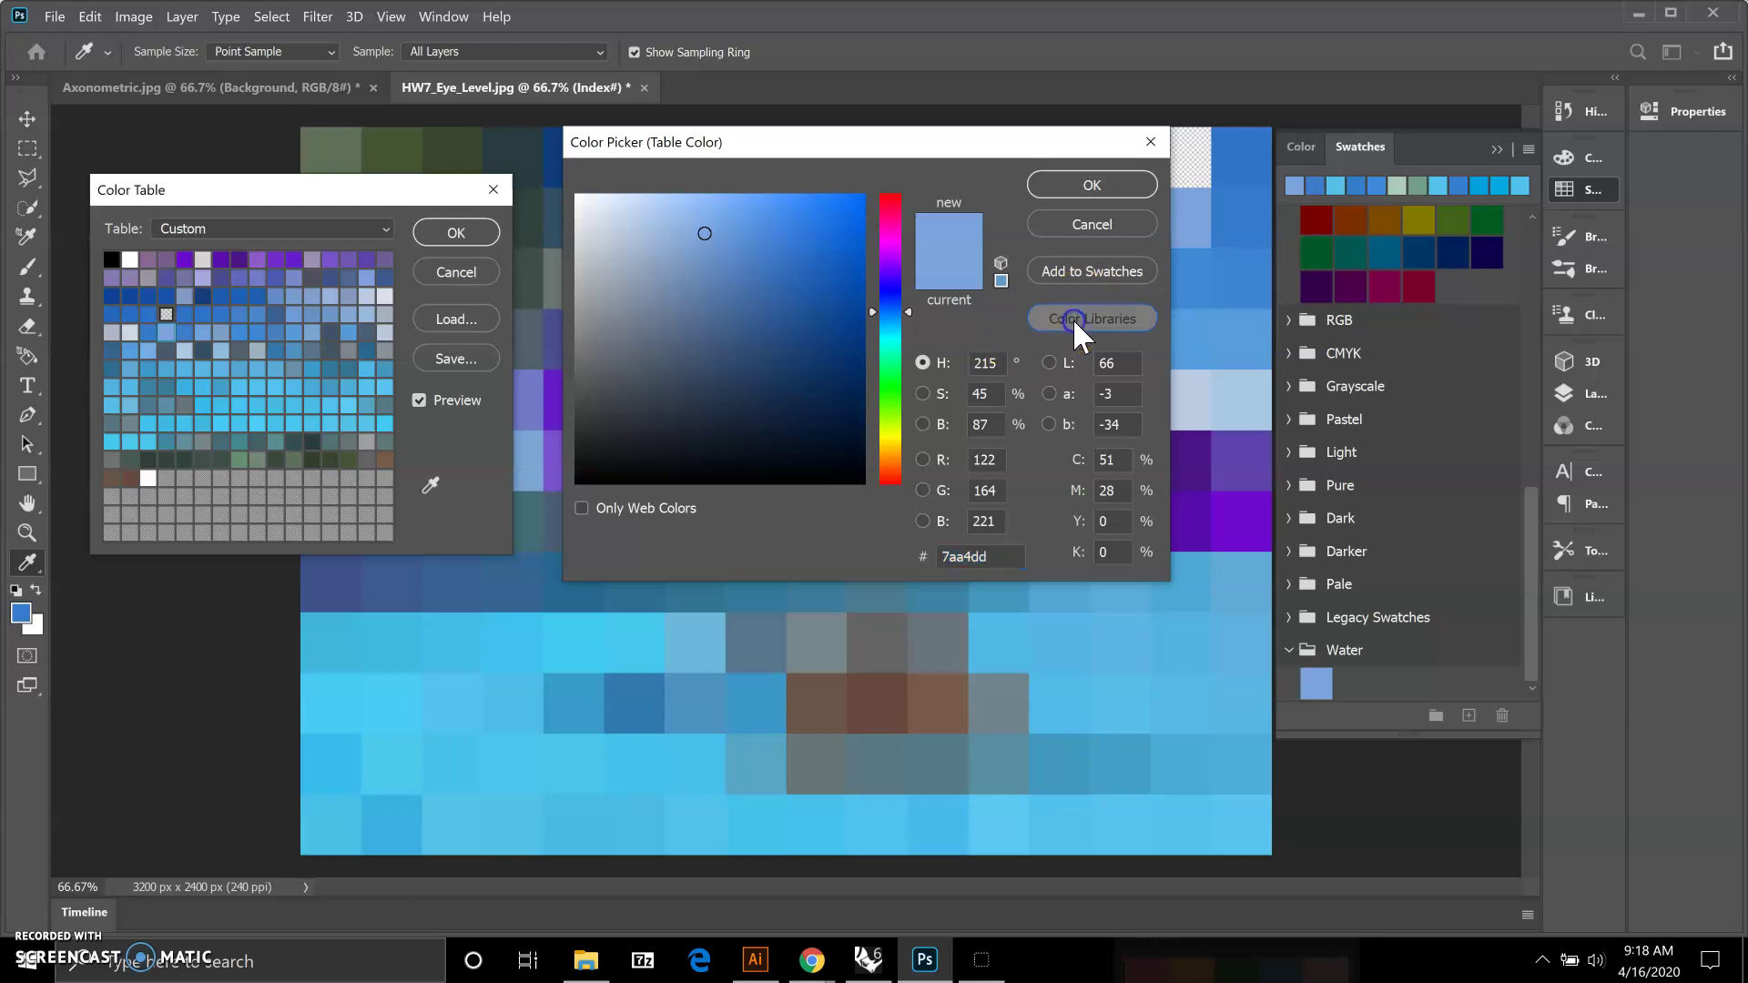
click(654, 387)
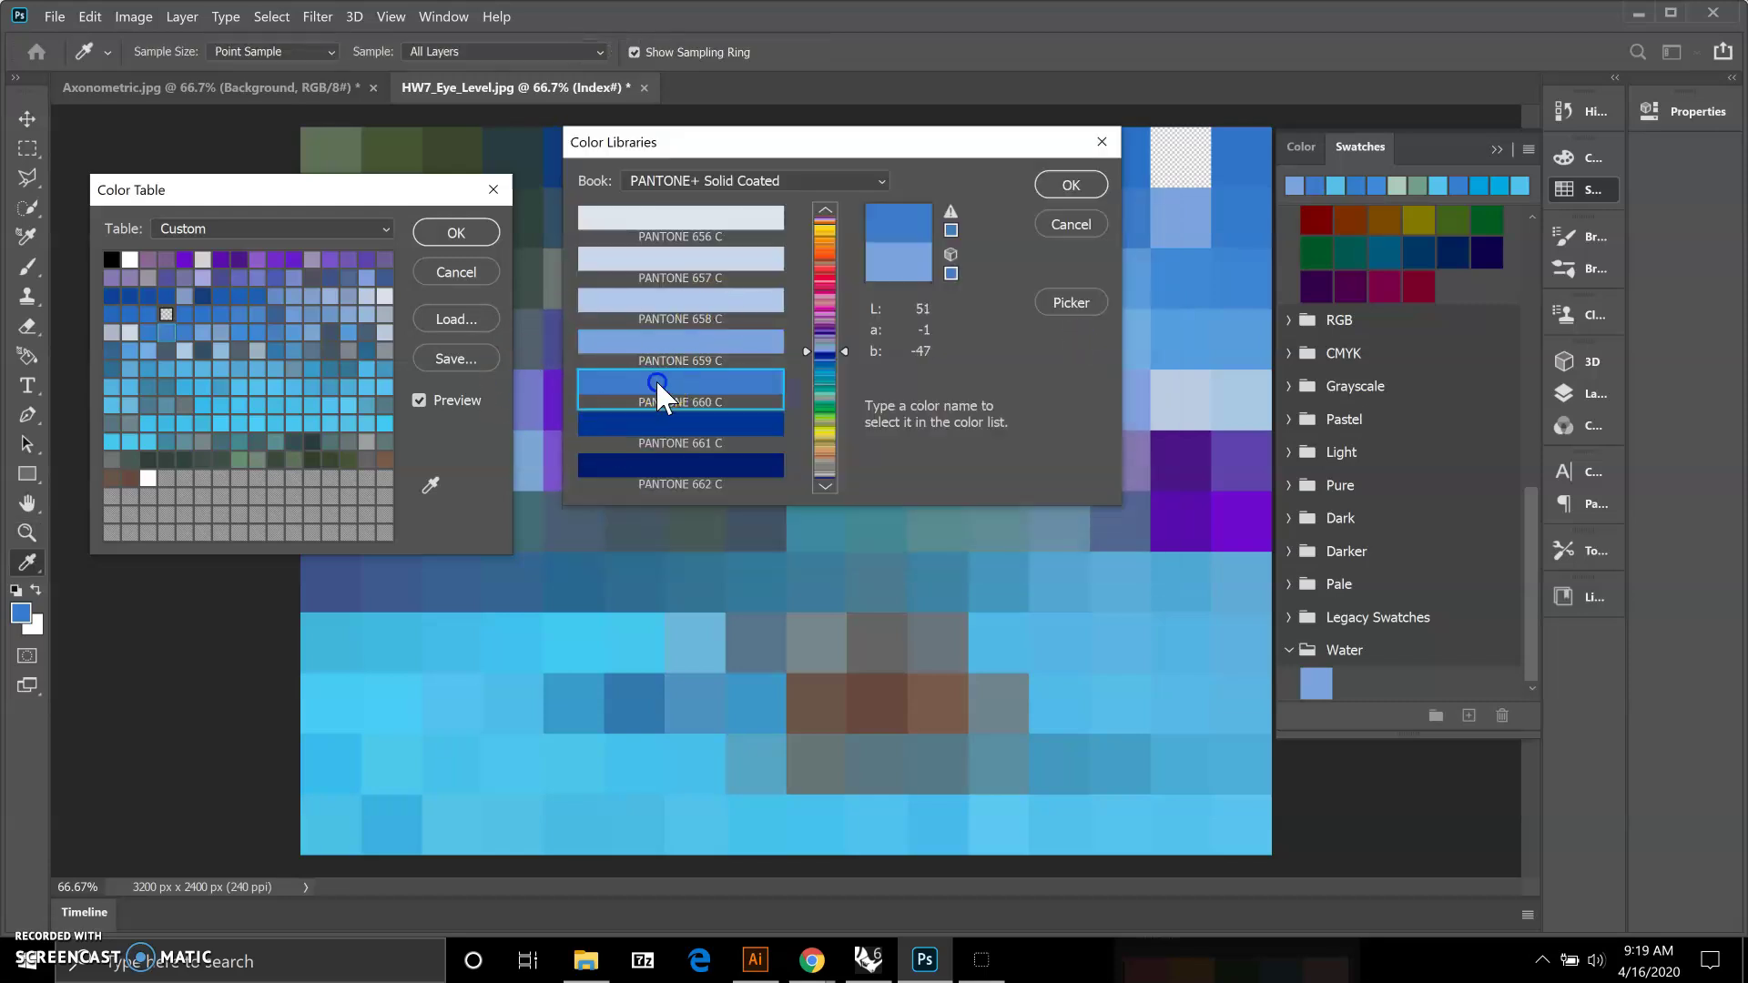
click(1074, 297)
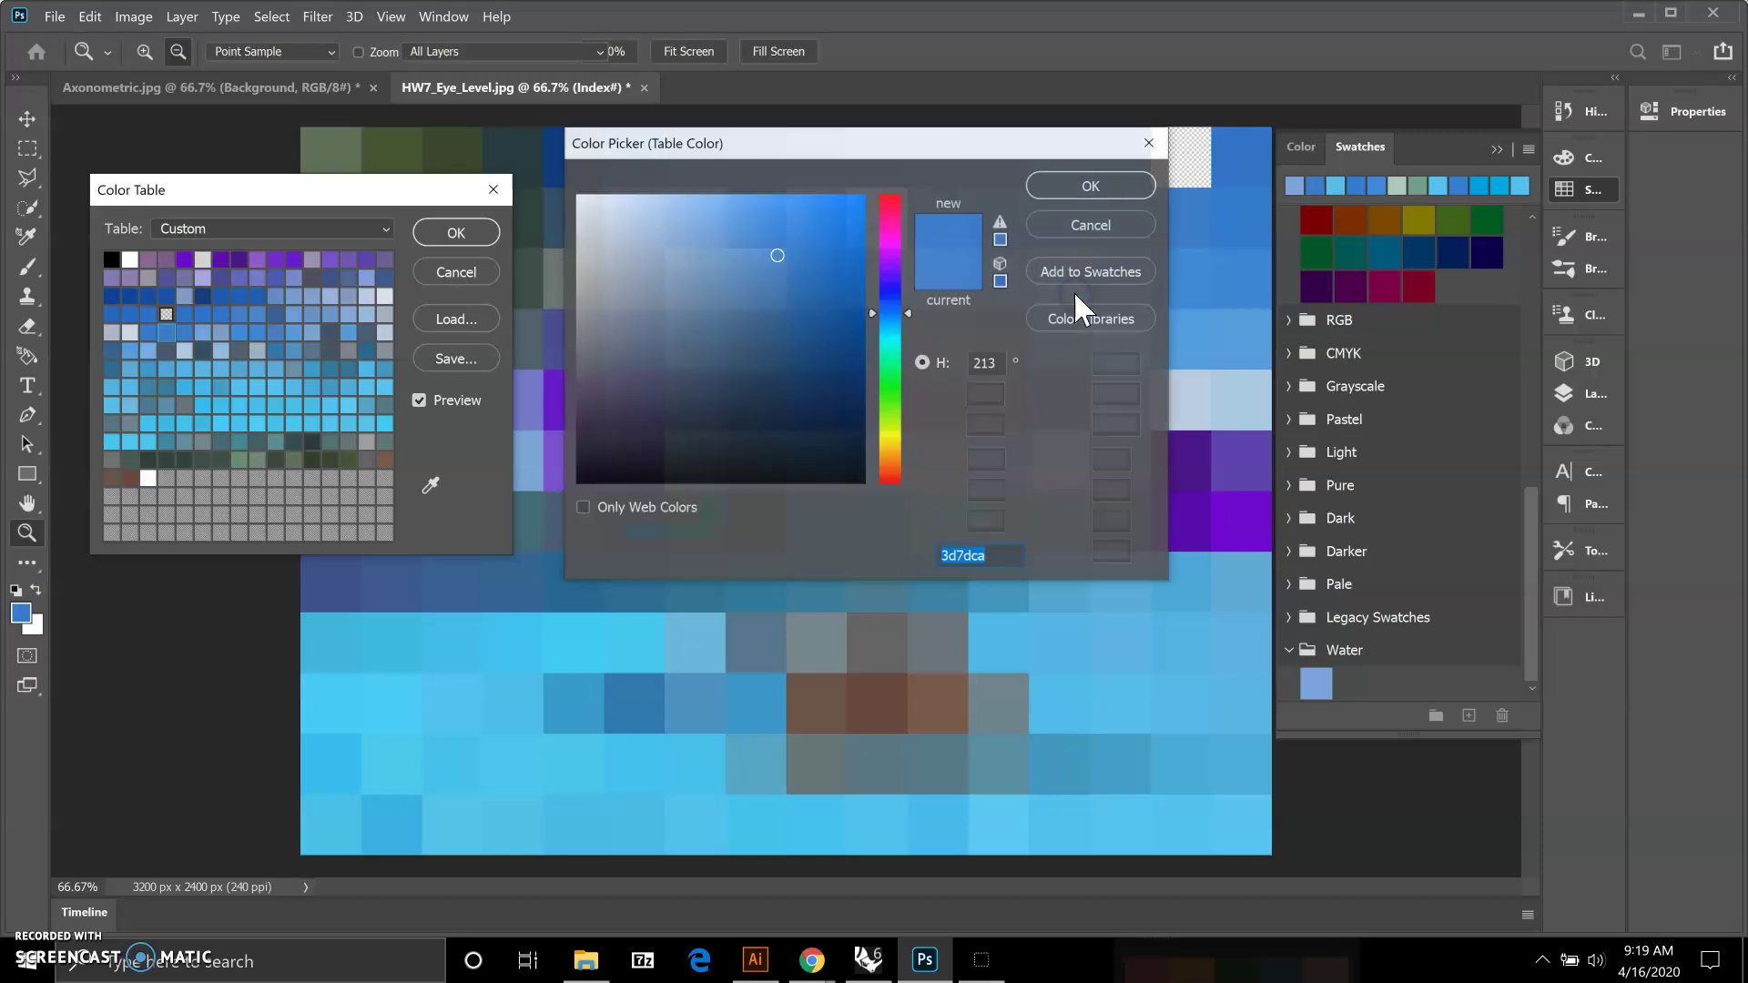
click(1103, 272)
click(765, 293)
drag(765, 293, 687, 293)
text(Dark Rain Watre)
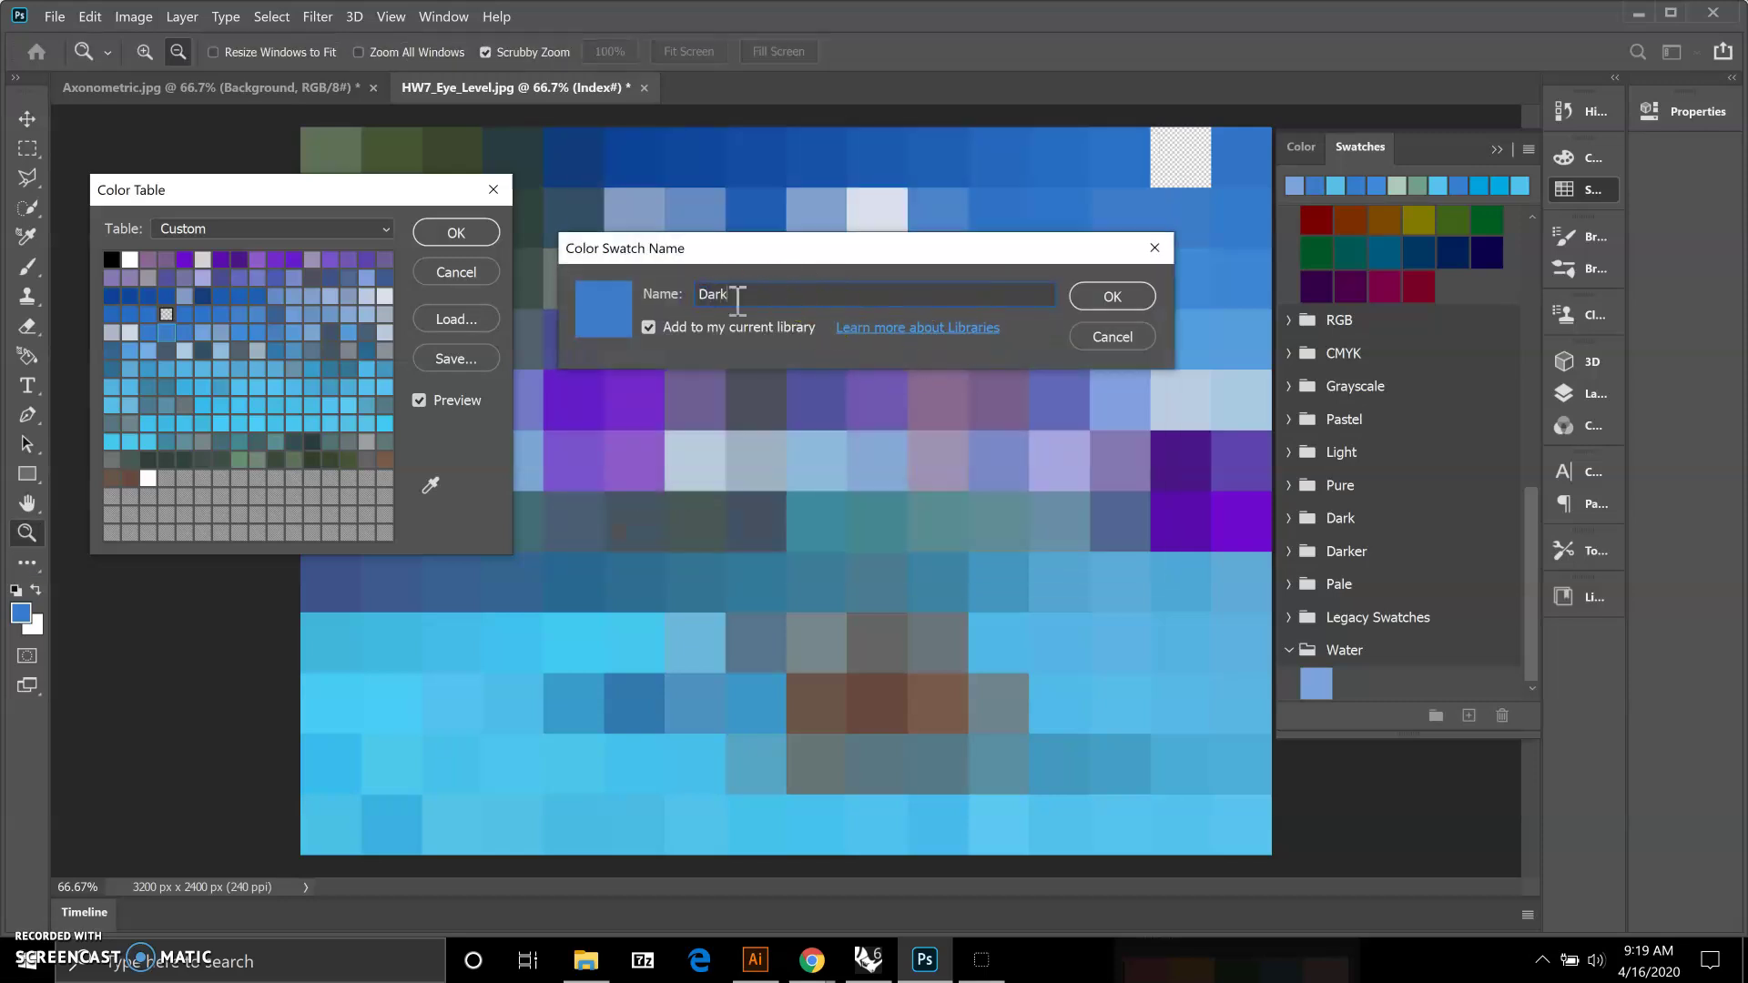
key(BackSpace)
key(BackSpace)
text(er)
click(1084, 295)
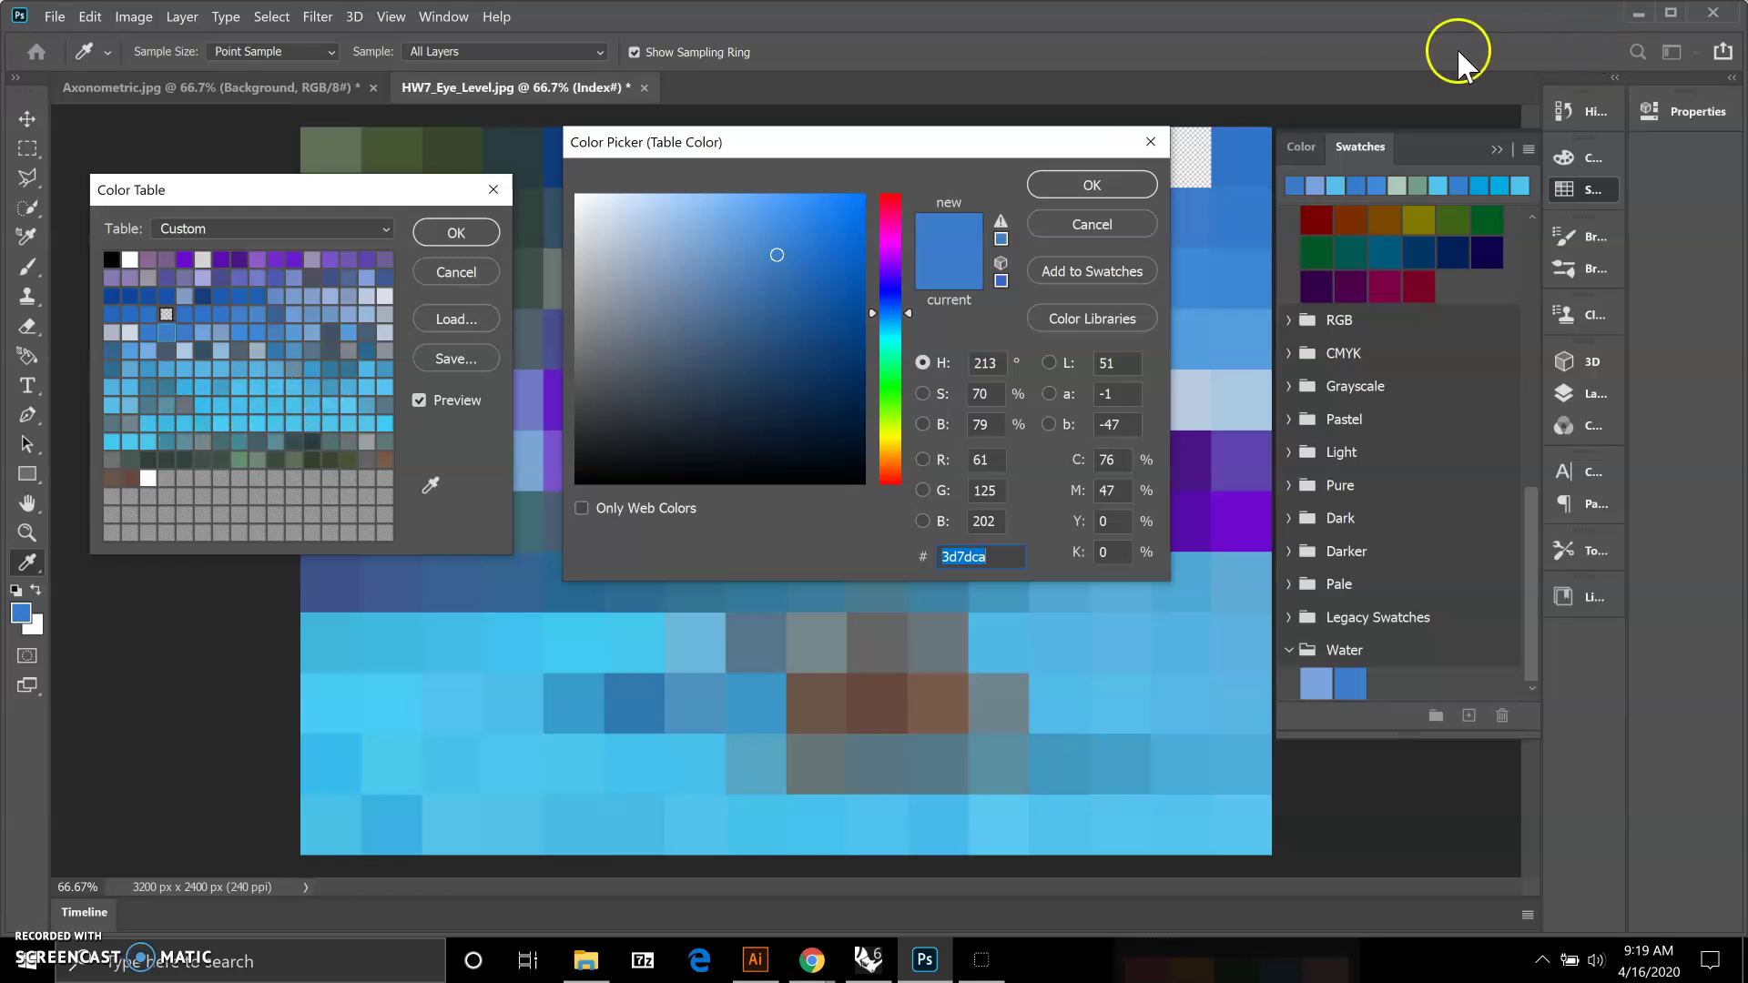
click(1095, 185)
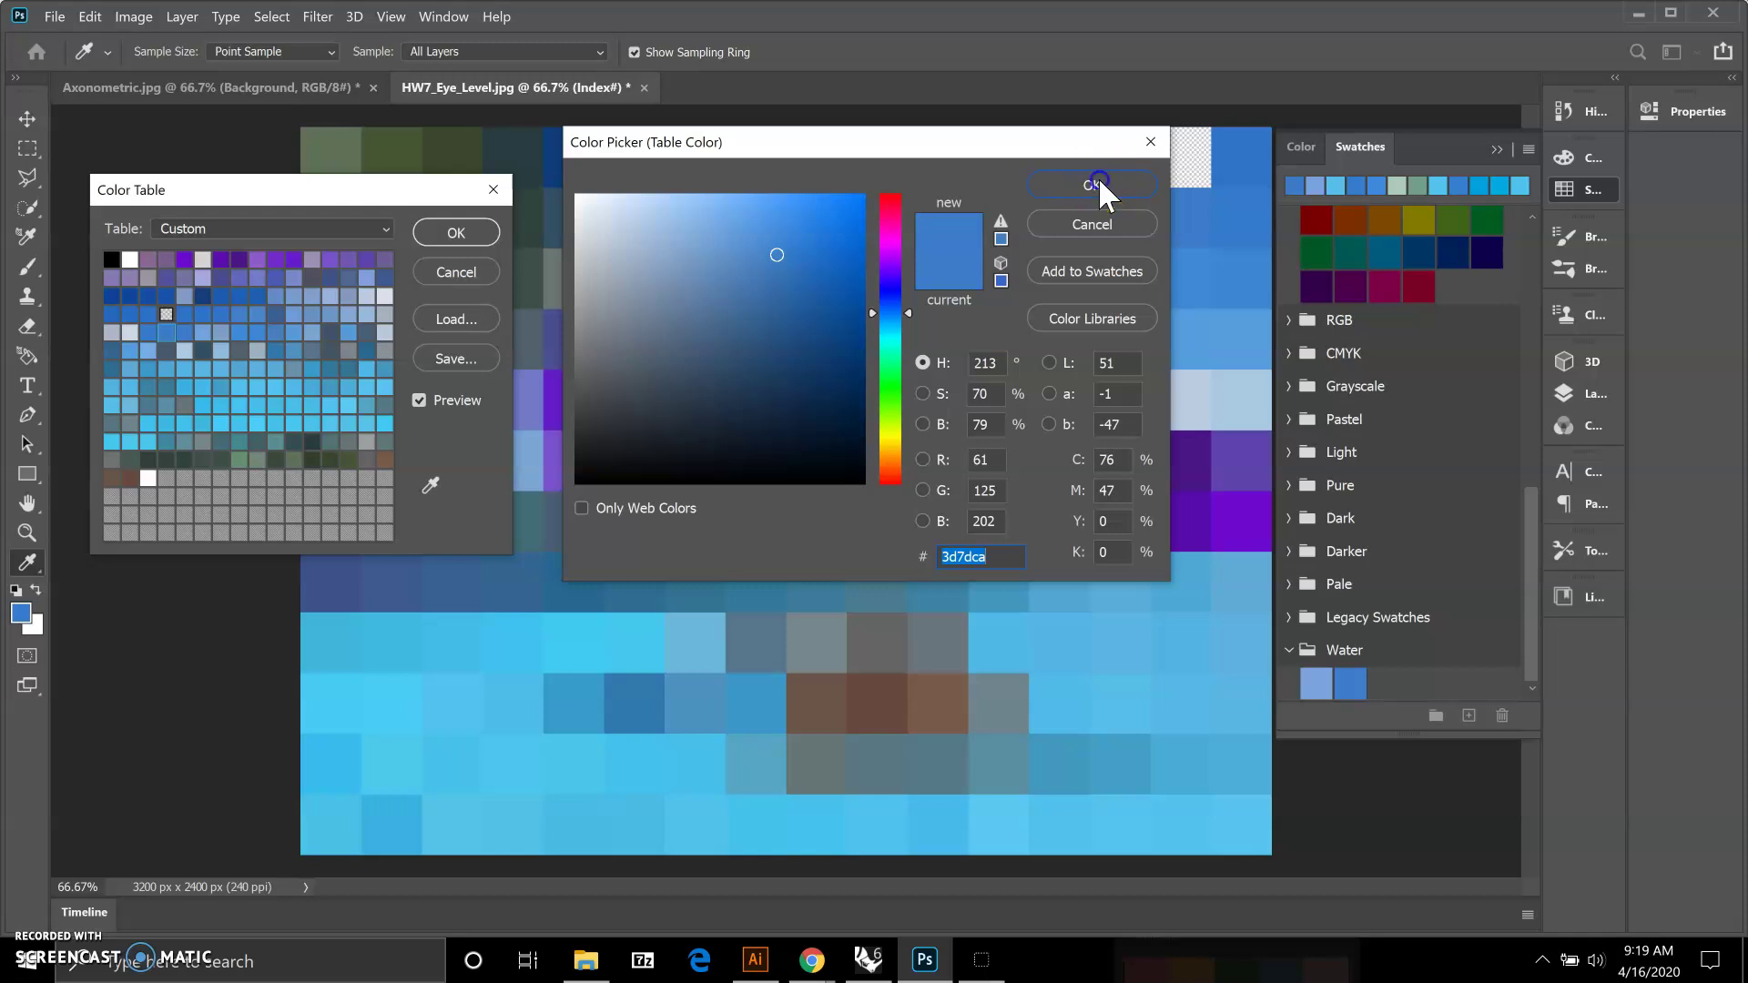
key(z)
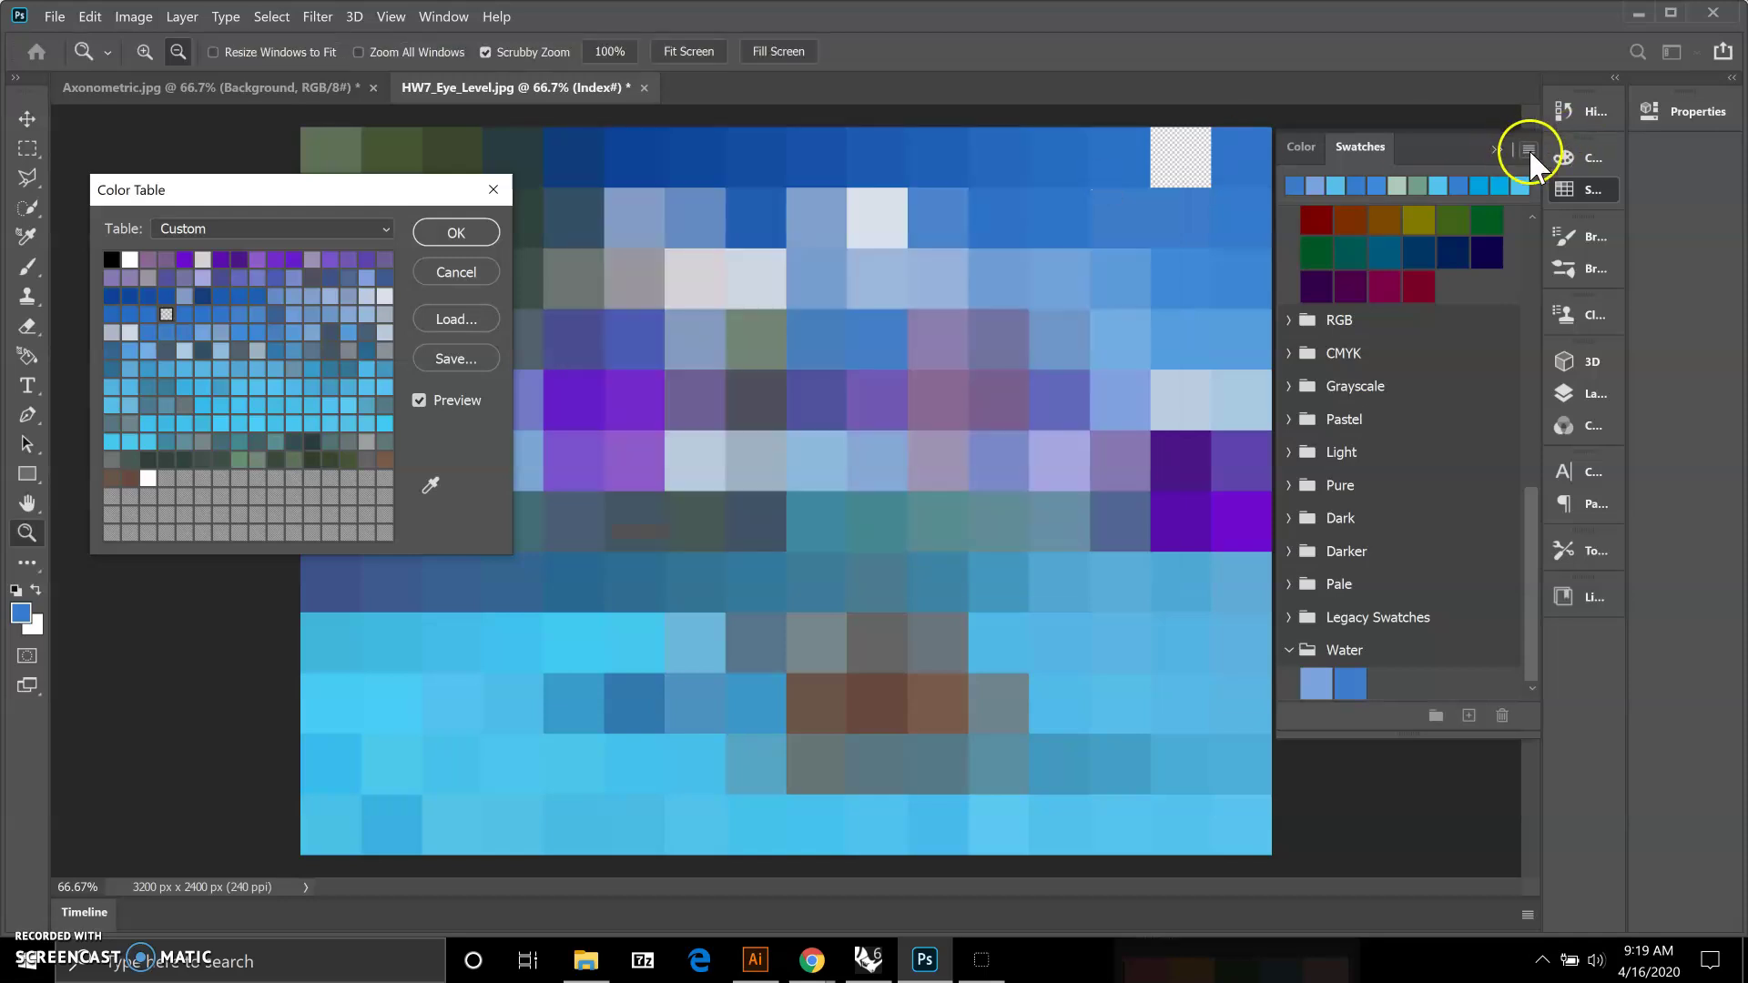
Export the selected swatches to the Desktop folder as an ACO file with a name starting with Water.
click(1527, 149)
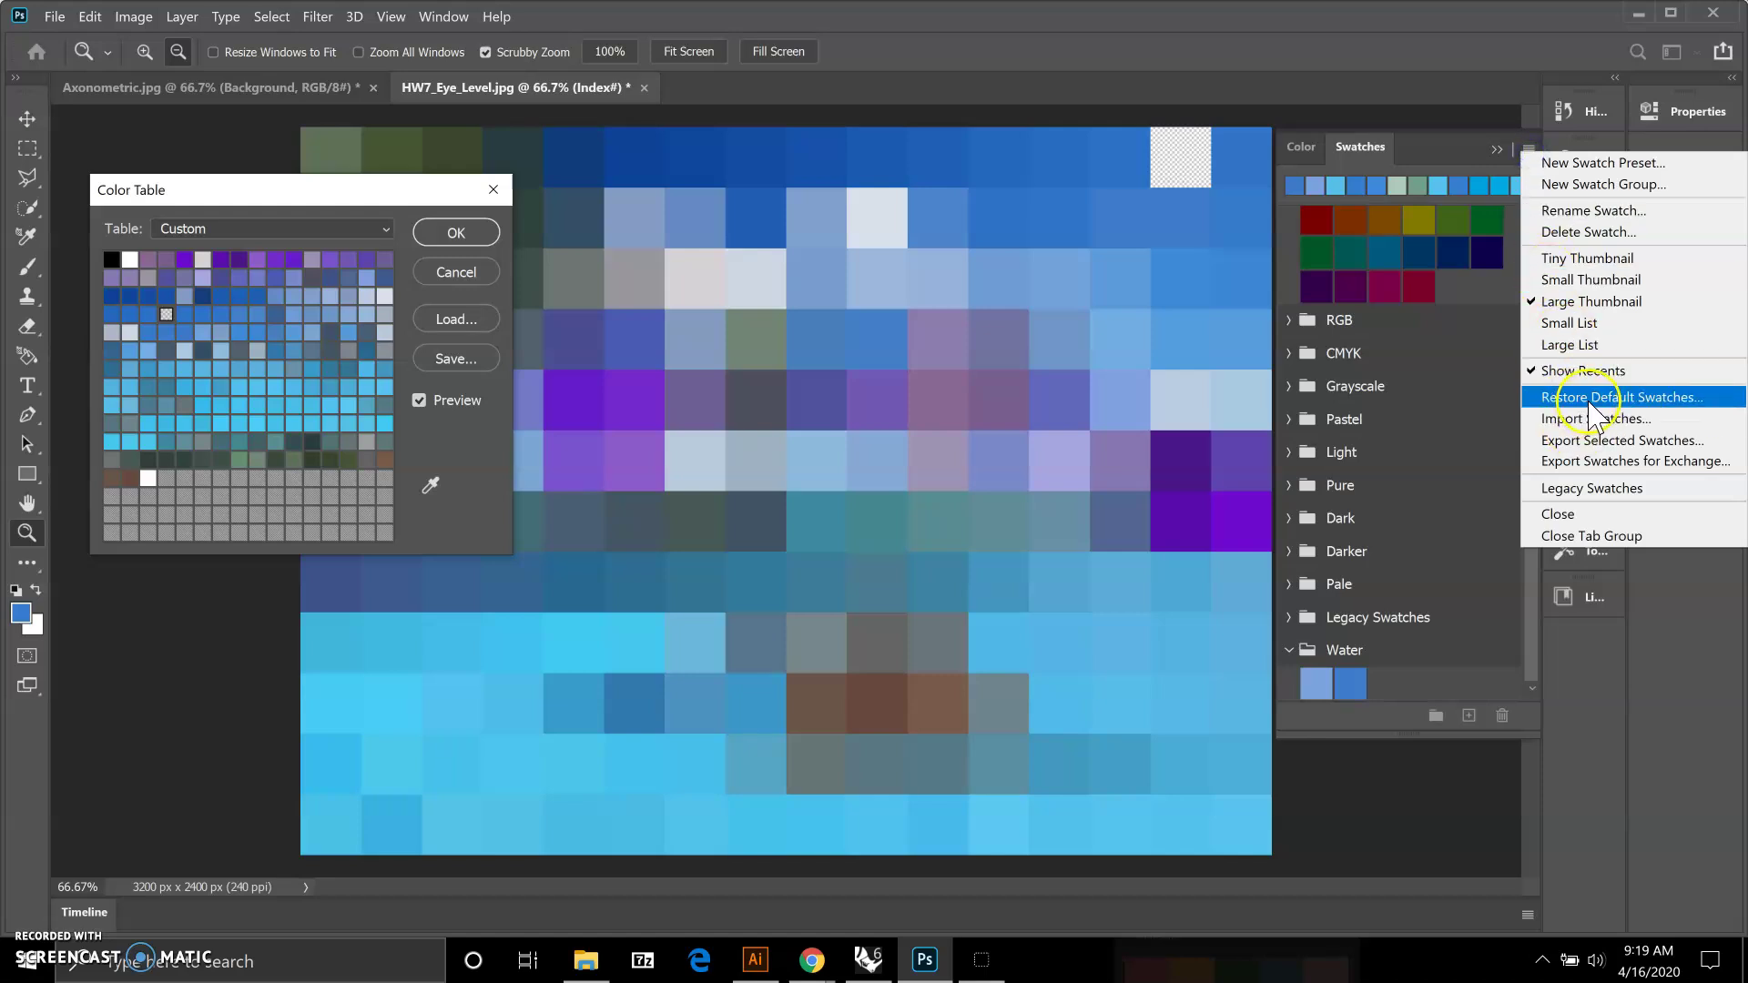
click(1687, 443)
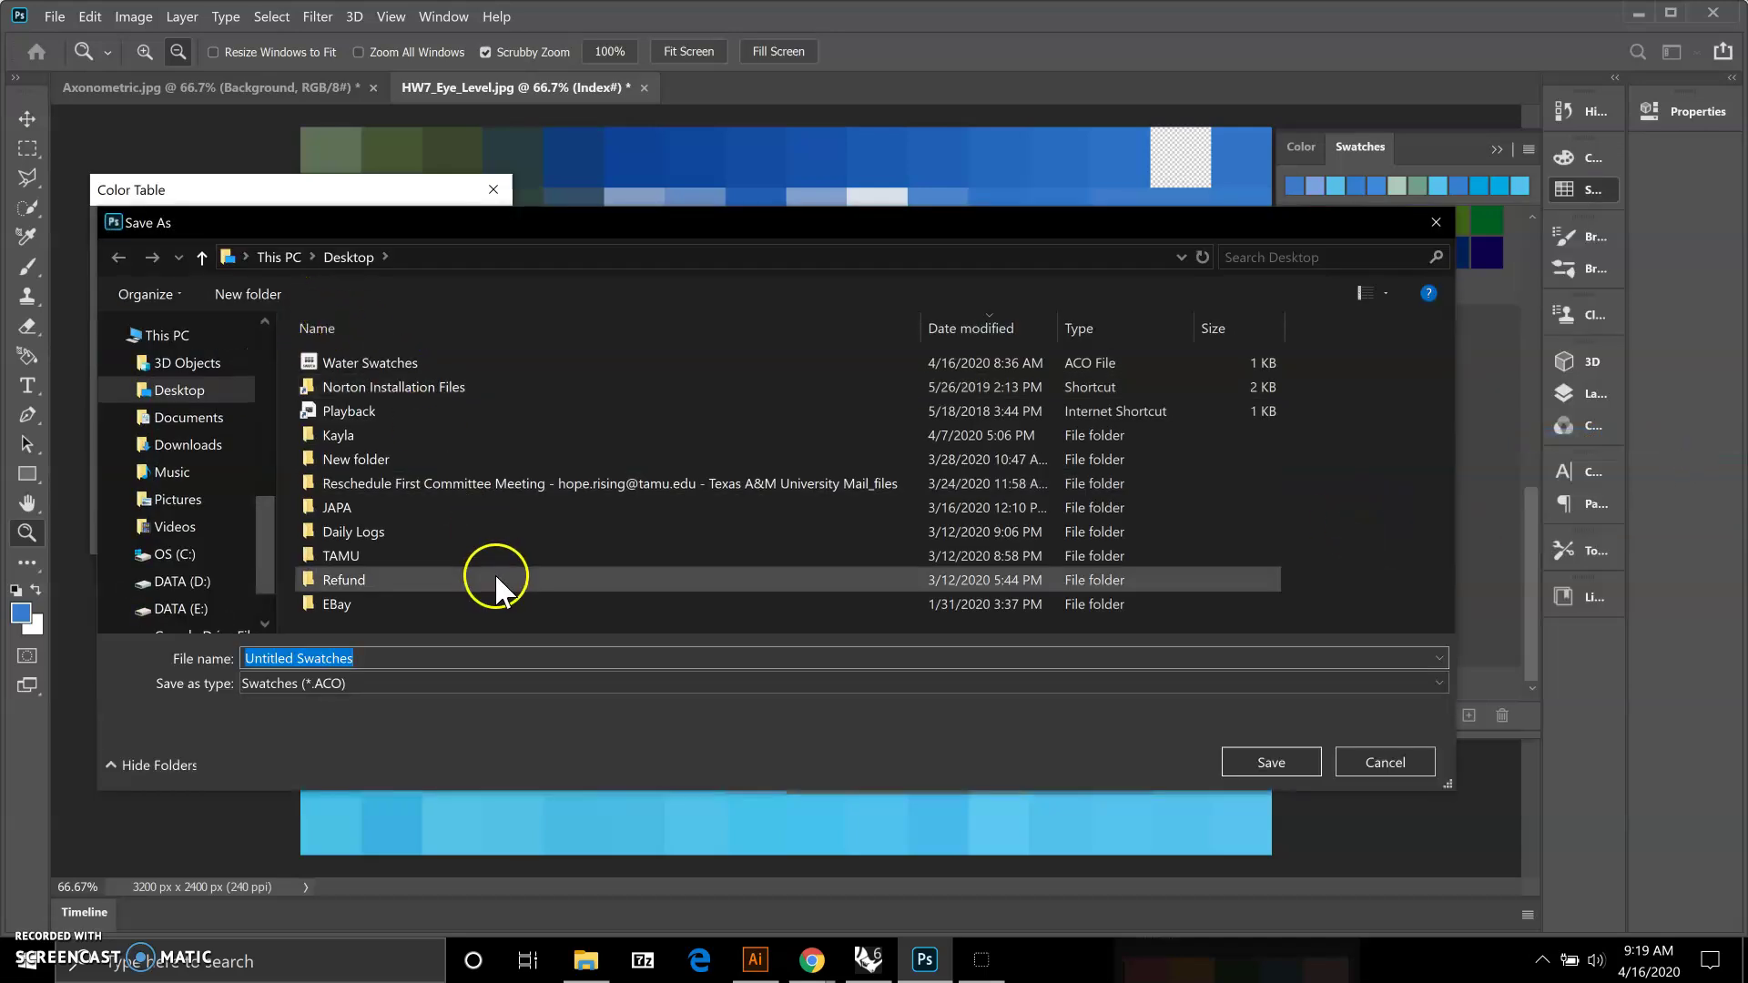
click(294, 657)
drag(294, 658, 210, 662)
text(Water)
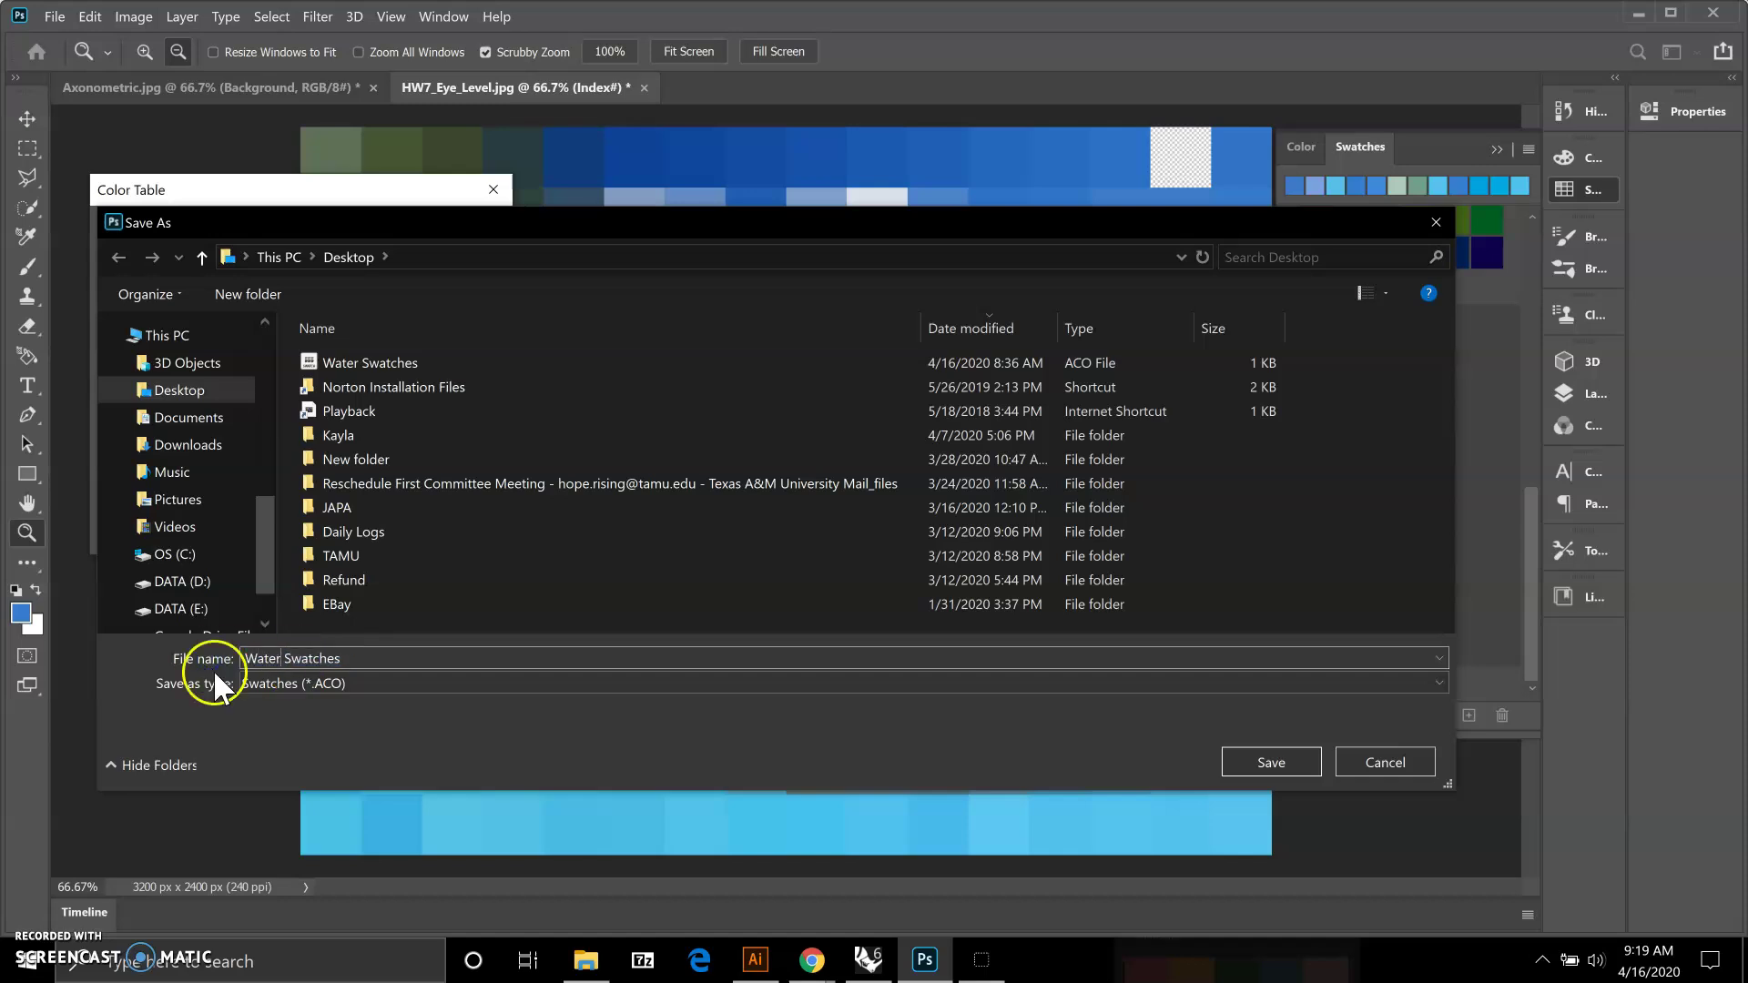
key(BackSpace)
key(BackSpace)
key(BackSpace)
key(BackSpace)
key(BackSpace)
key(BackSpace)
key(BackSpace)
key(BackSpace)
key(BackSpace)
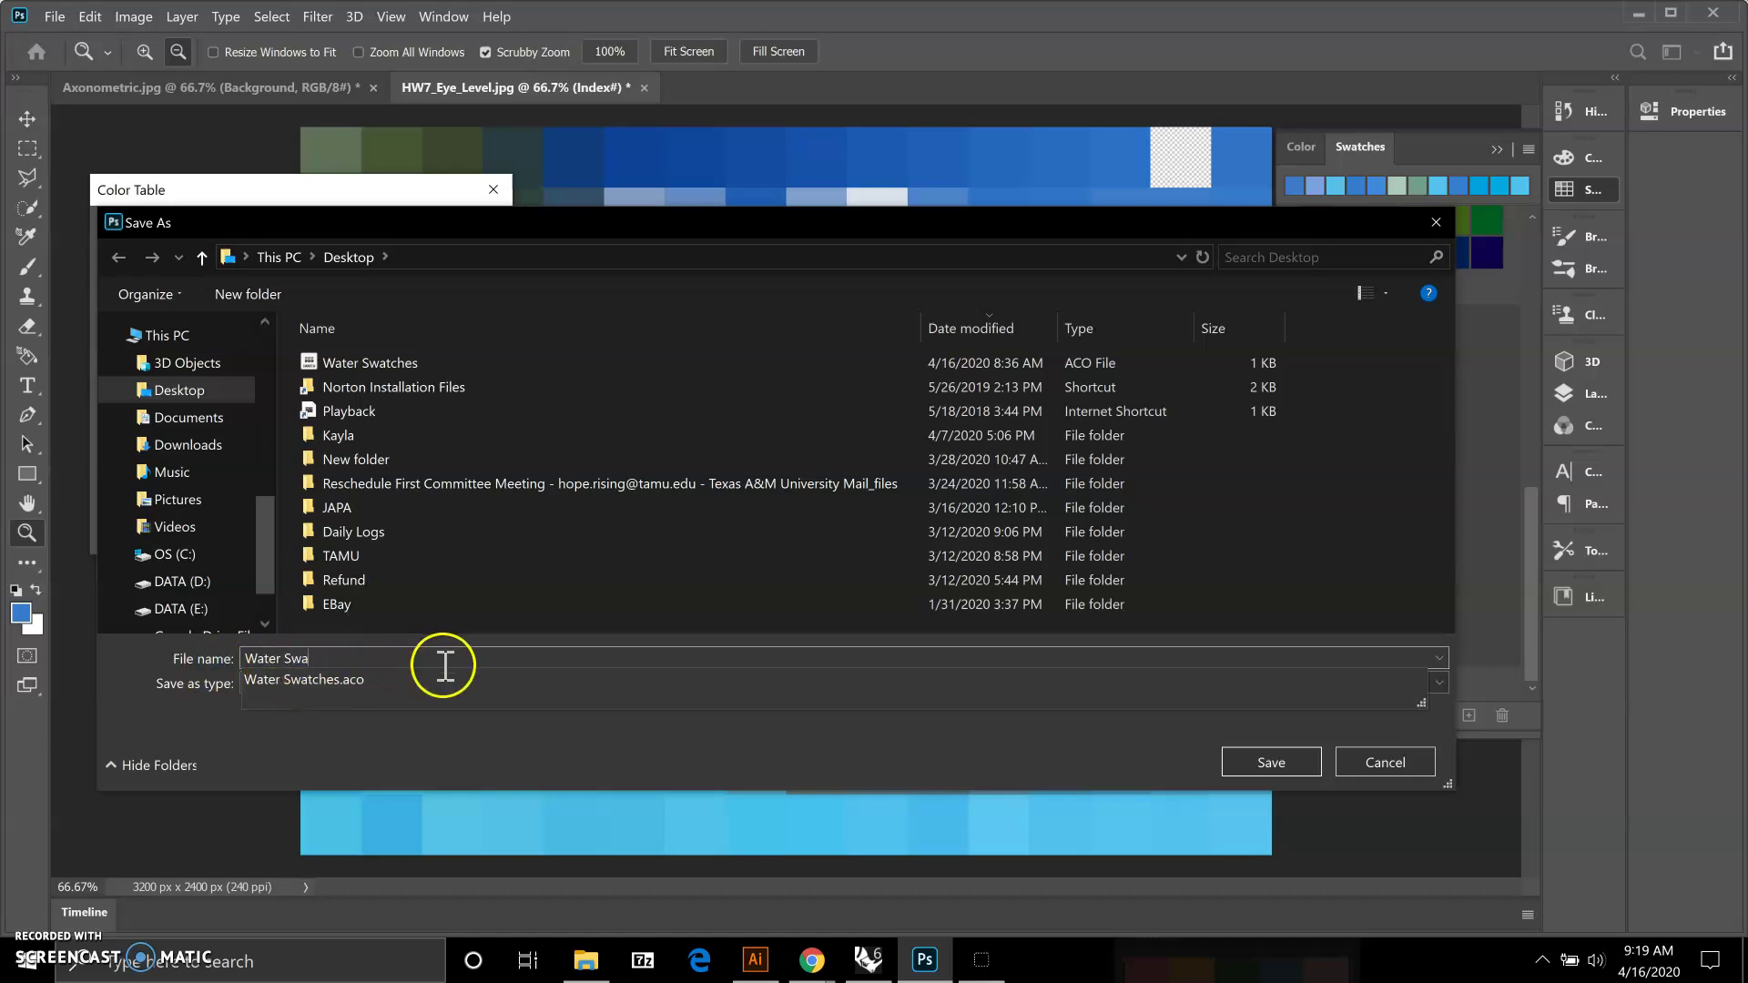
click(1259, 756)
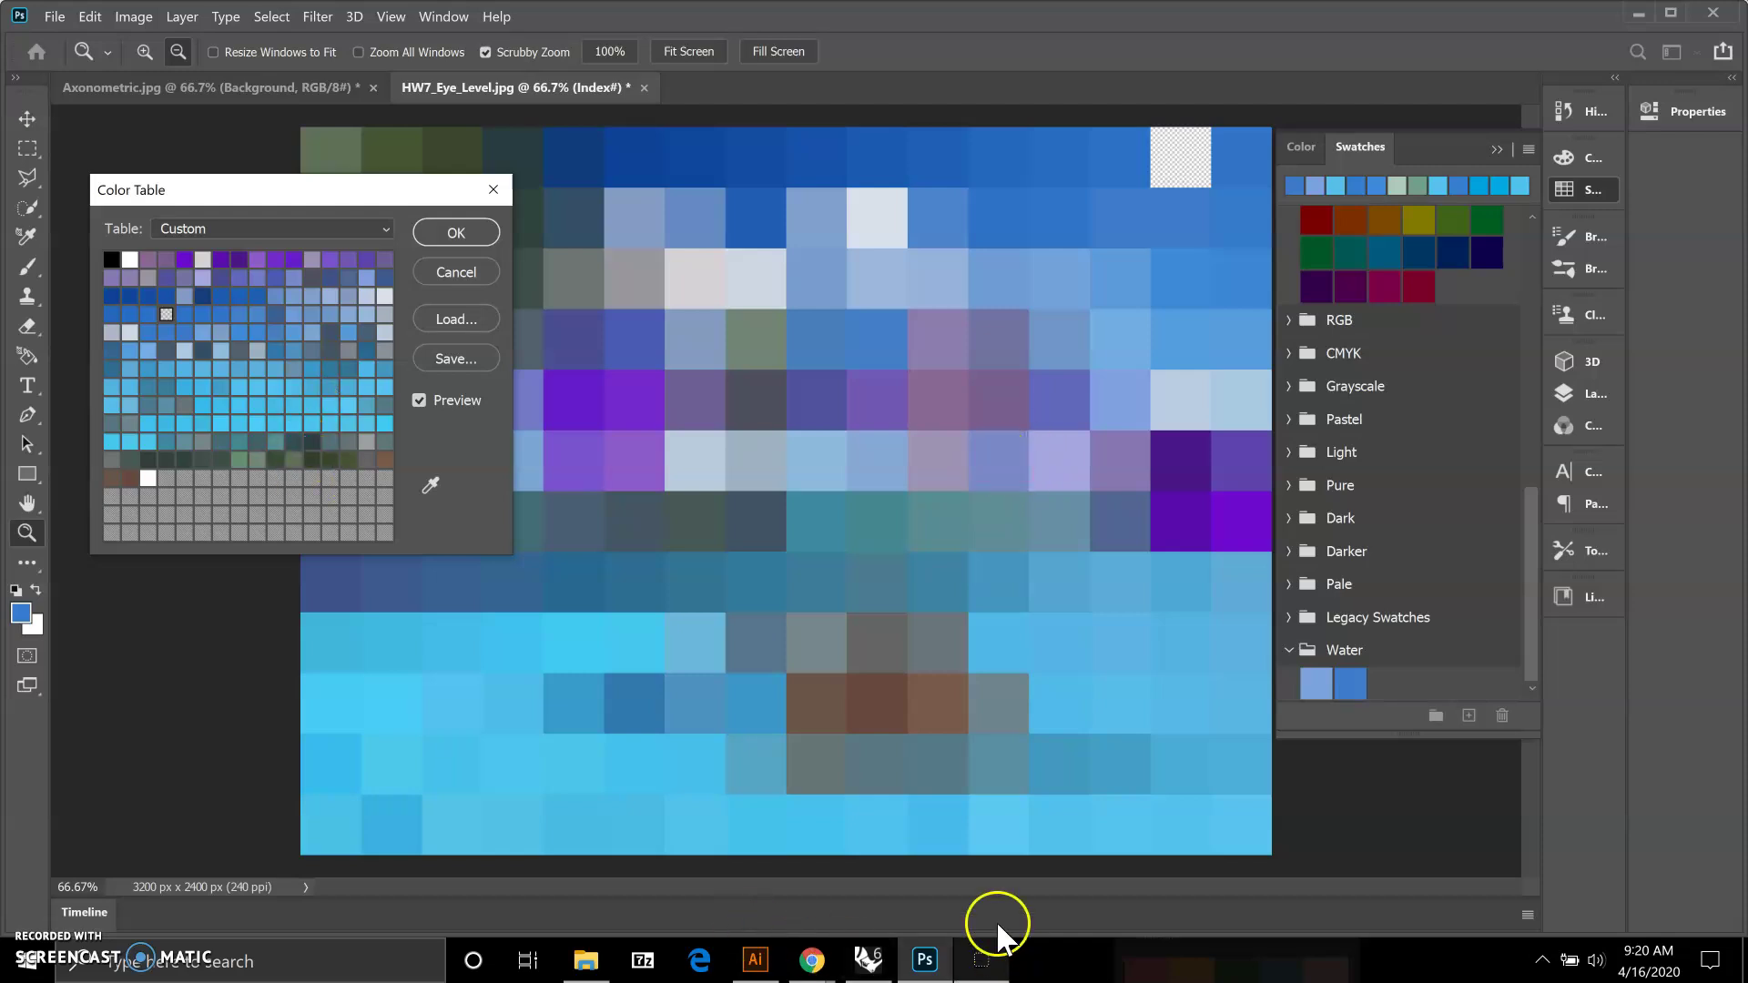
click(967, 967)
right_click(961, 976)
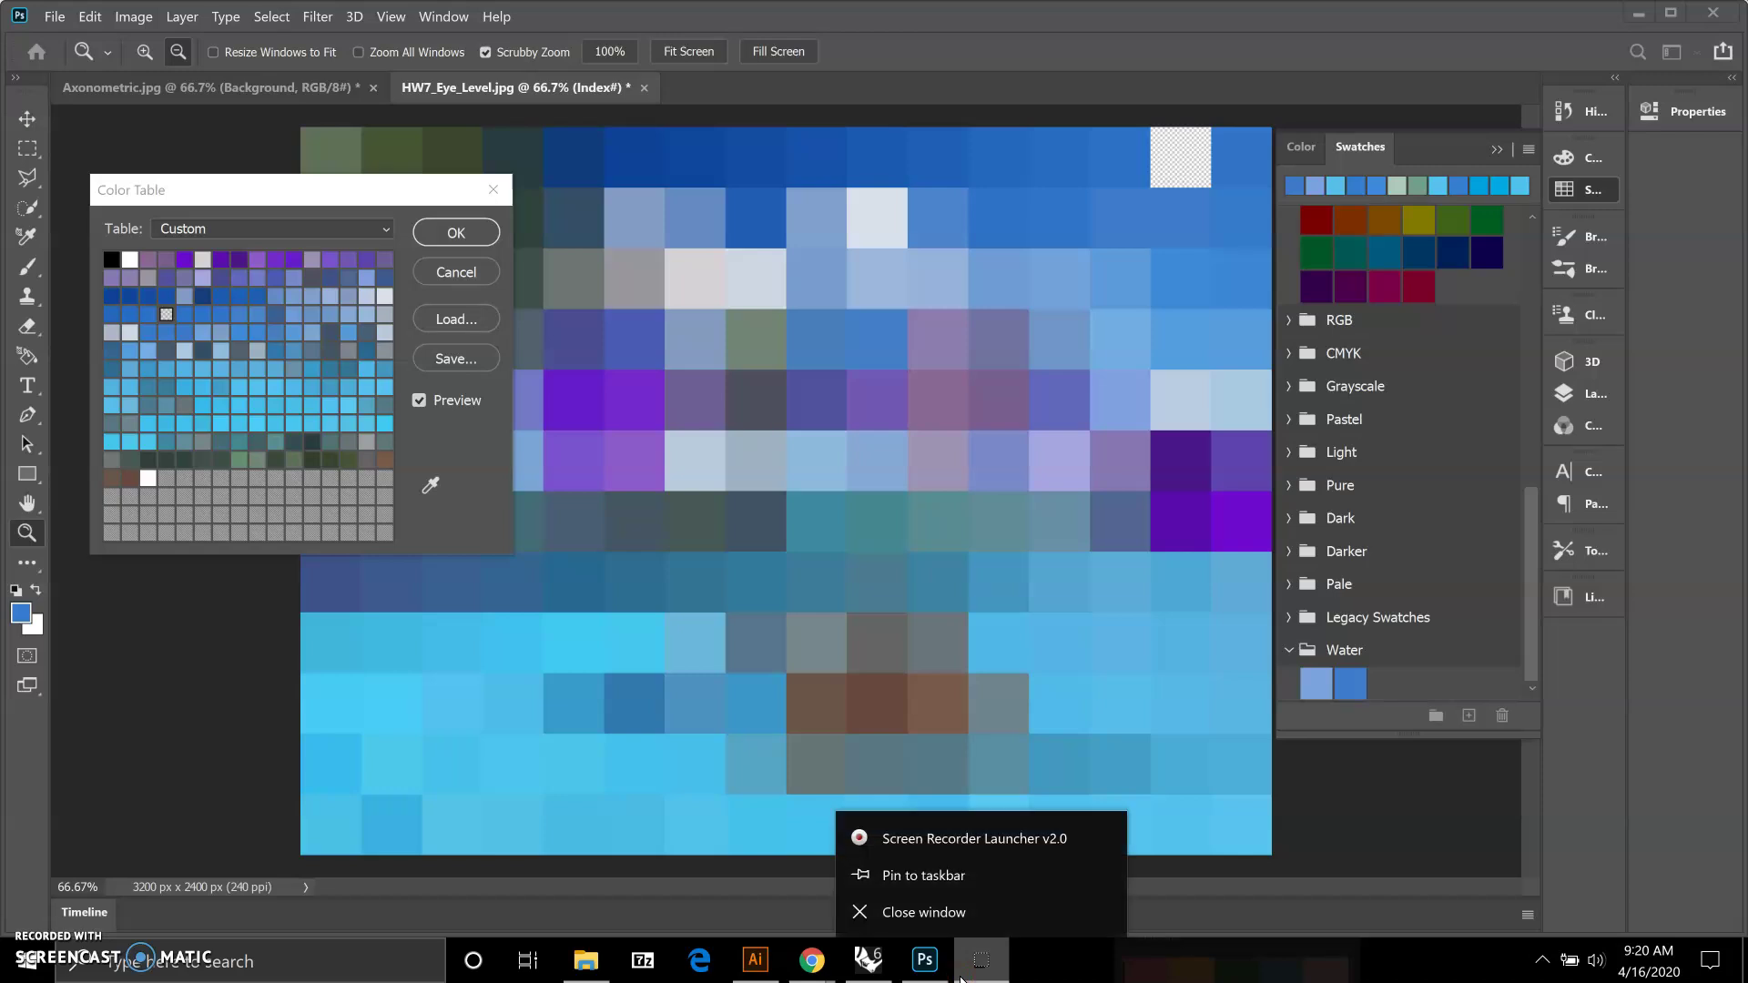